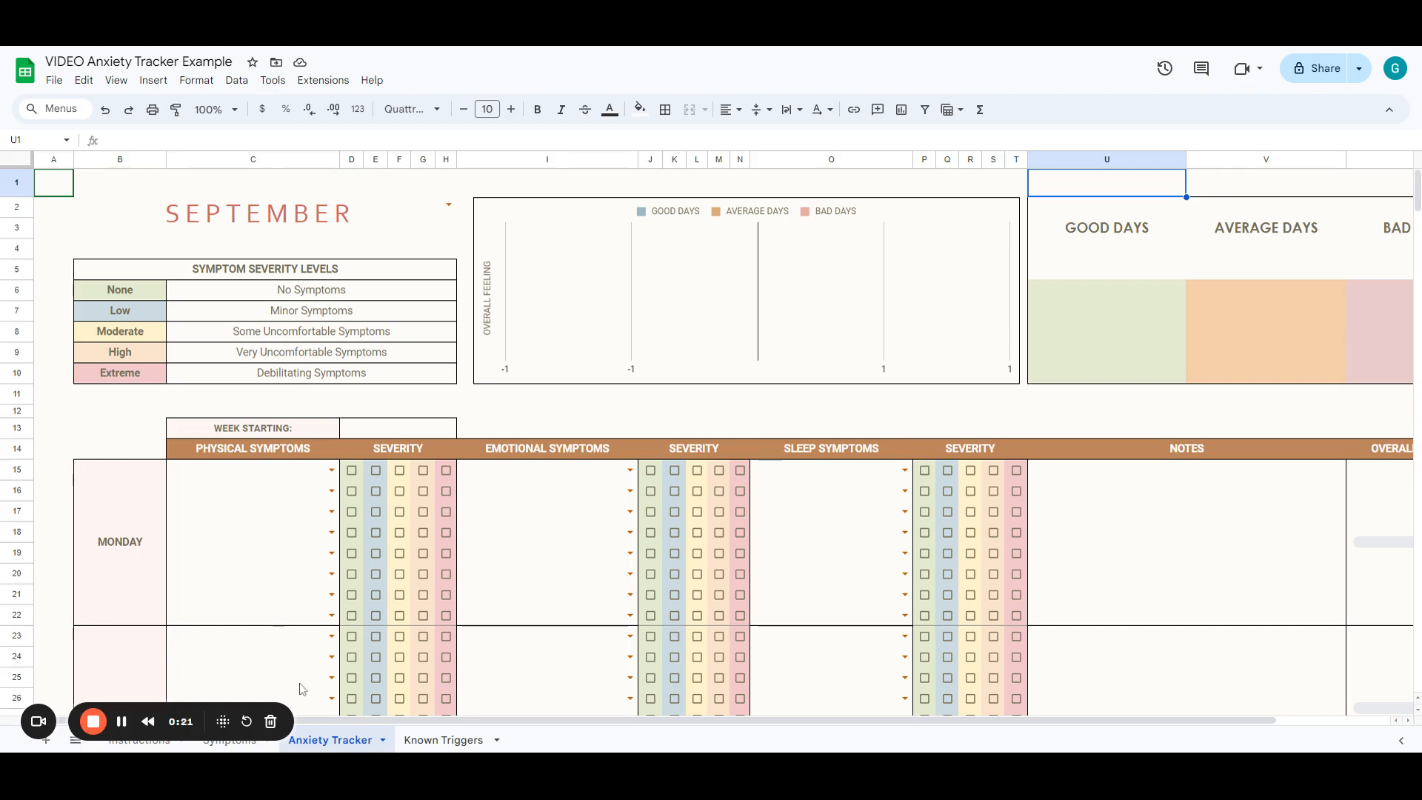
Look through the Instructions, Symptoms, Anxiety Tracker and Known Triggers sheets, and the empty rows for extra symptoms in each symptom list.
click(153, 744)
click(231, 745)
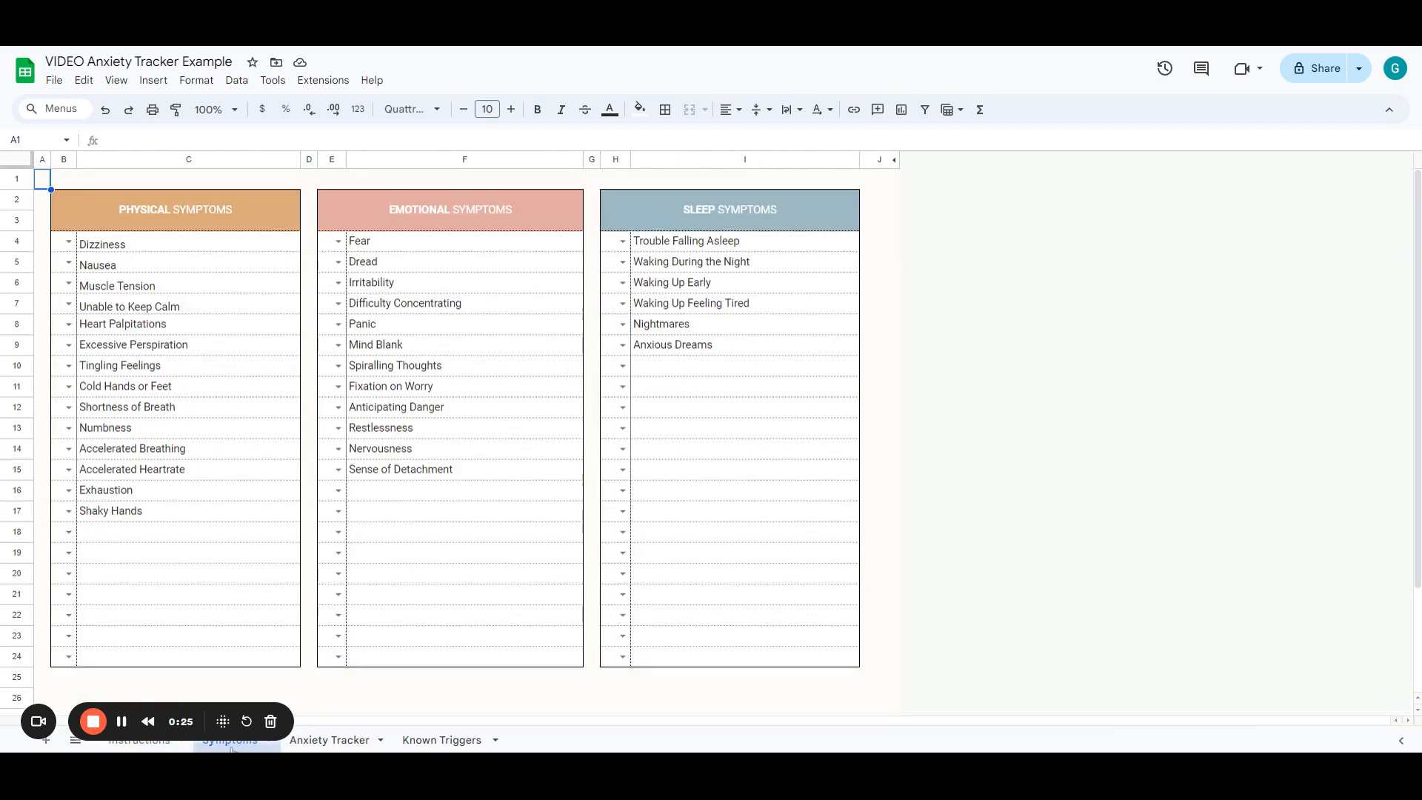
click(344, 743)
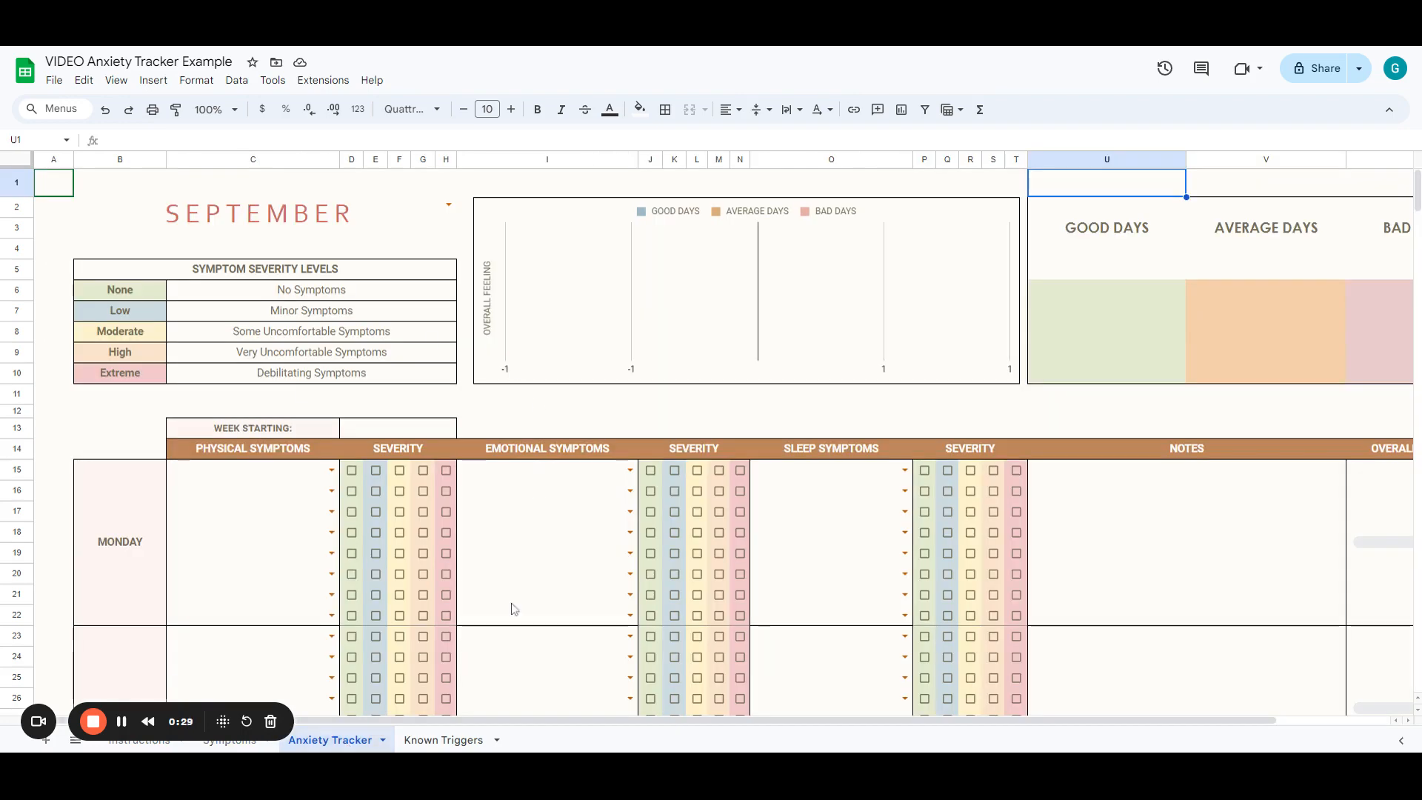
click(456, 747)
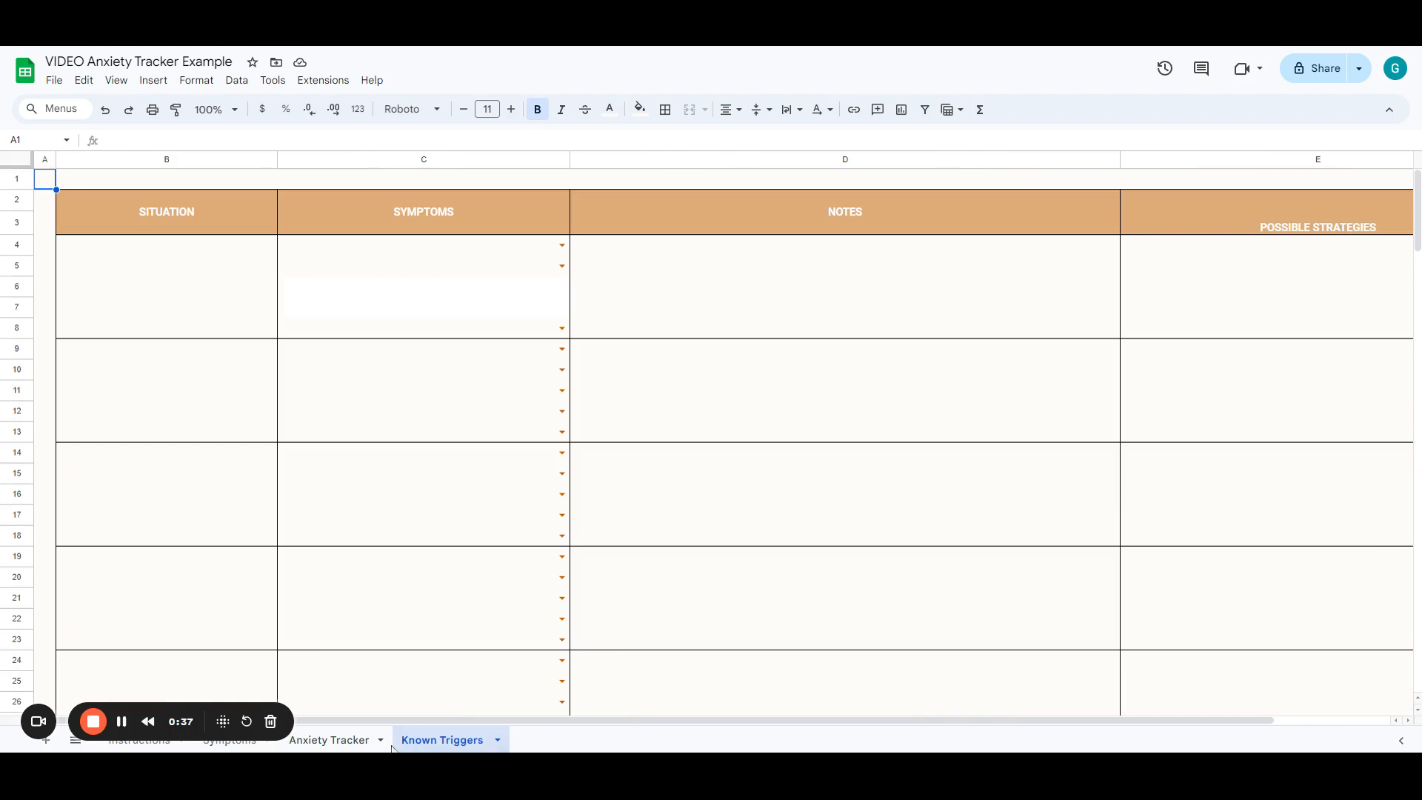
click(252, 743)
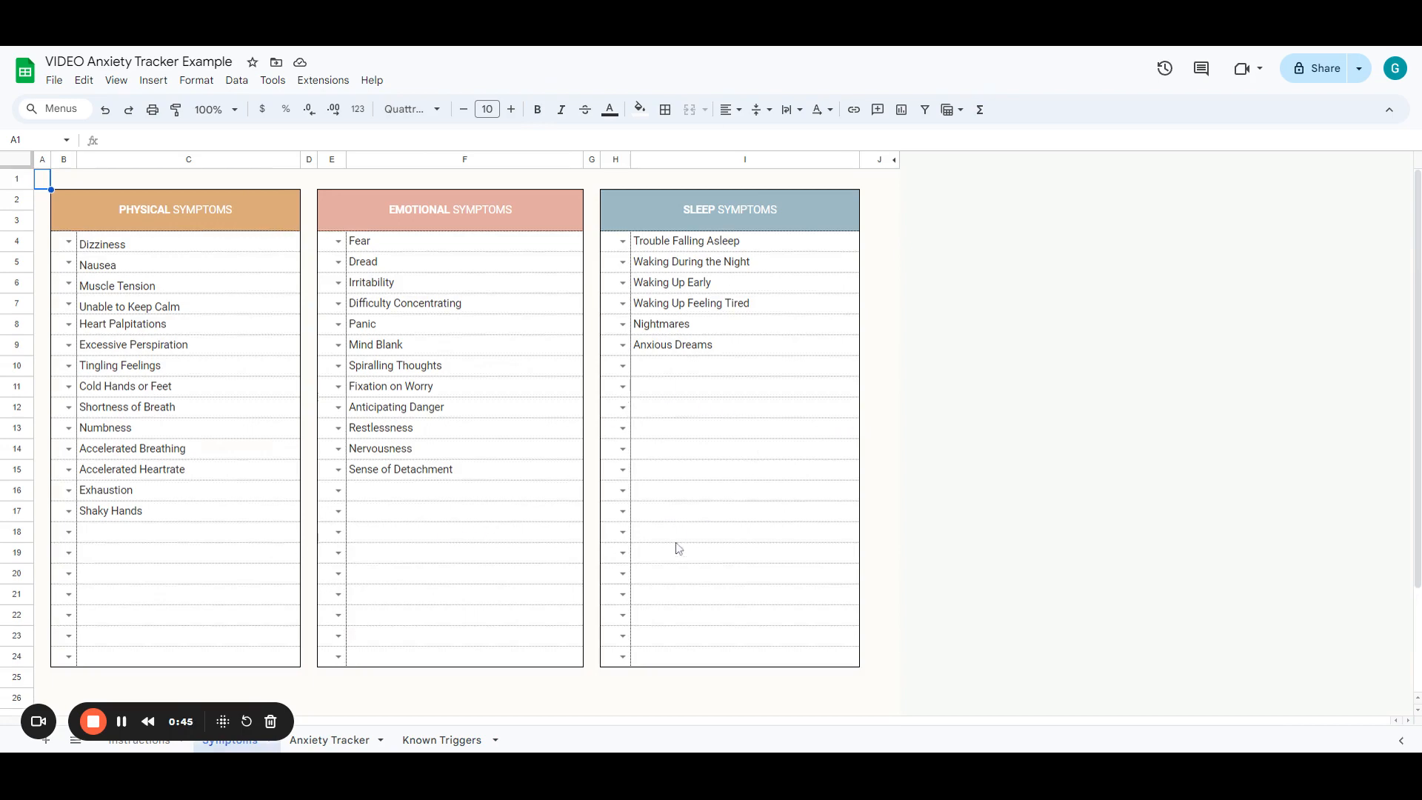
click(715, 371)
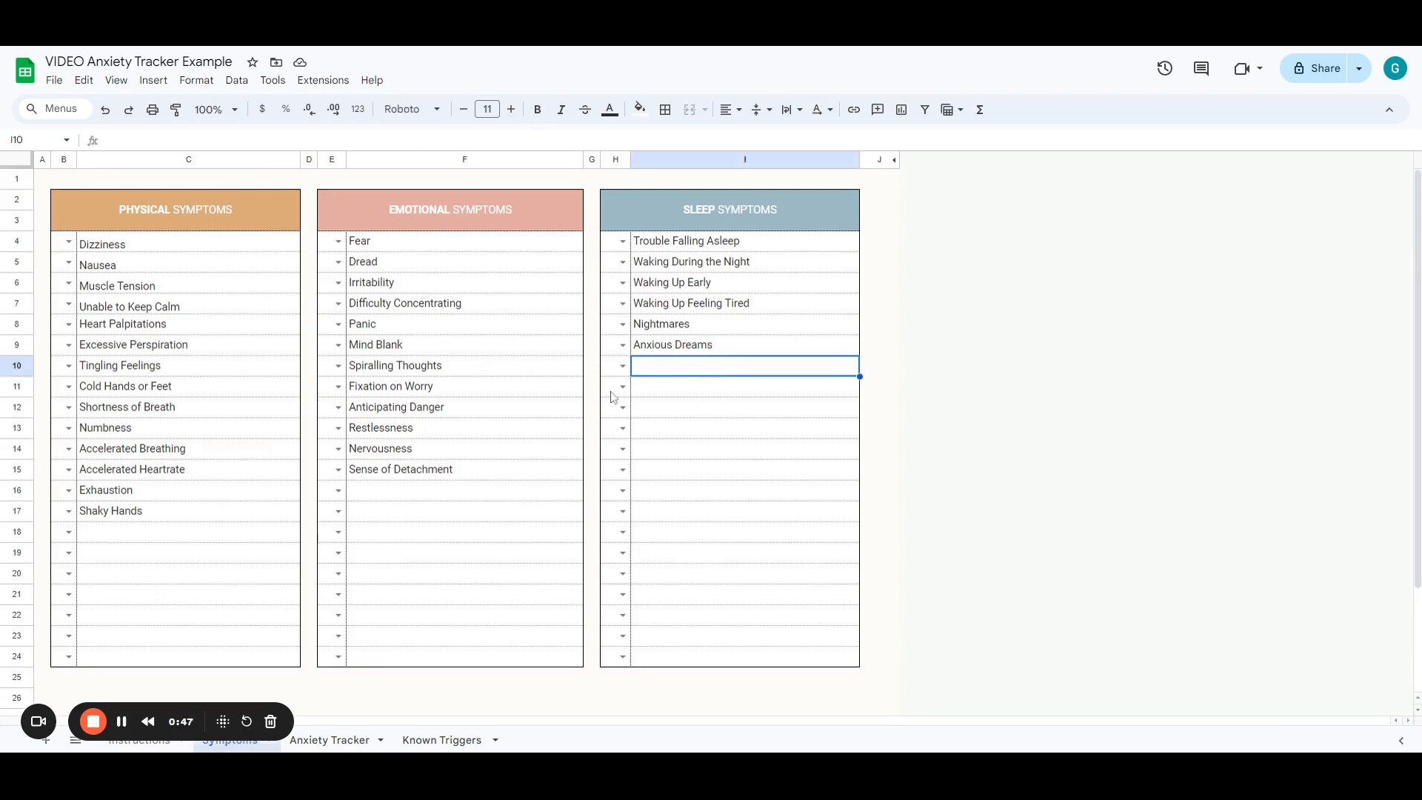
click(493, 514)
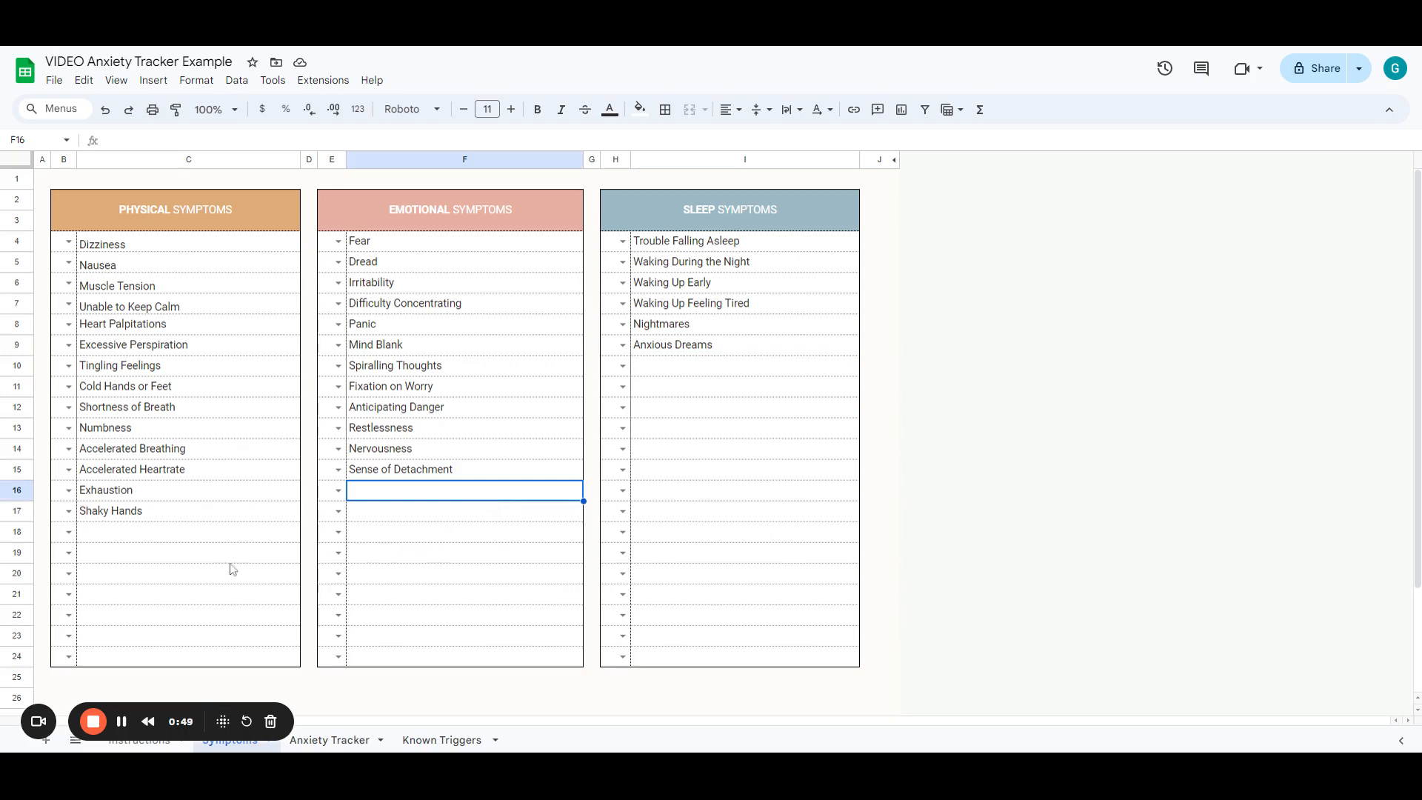
click(201, 540)
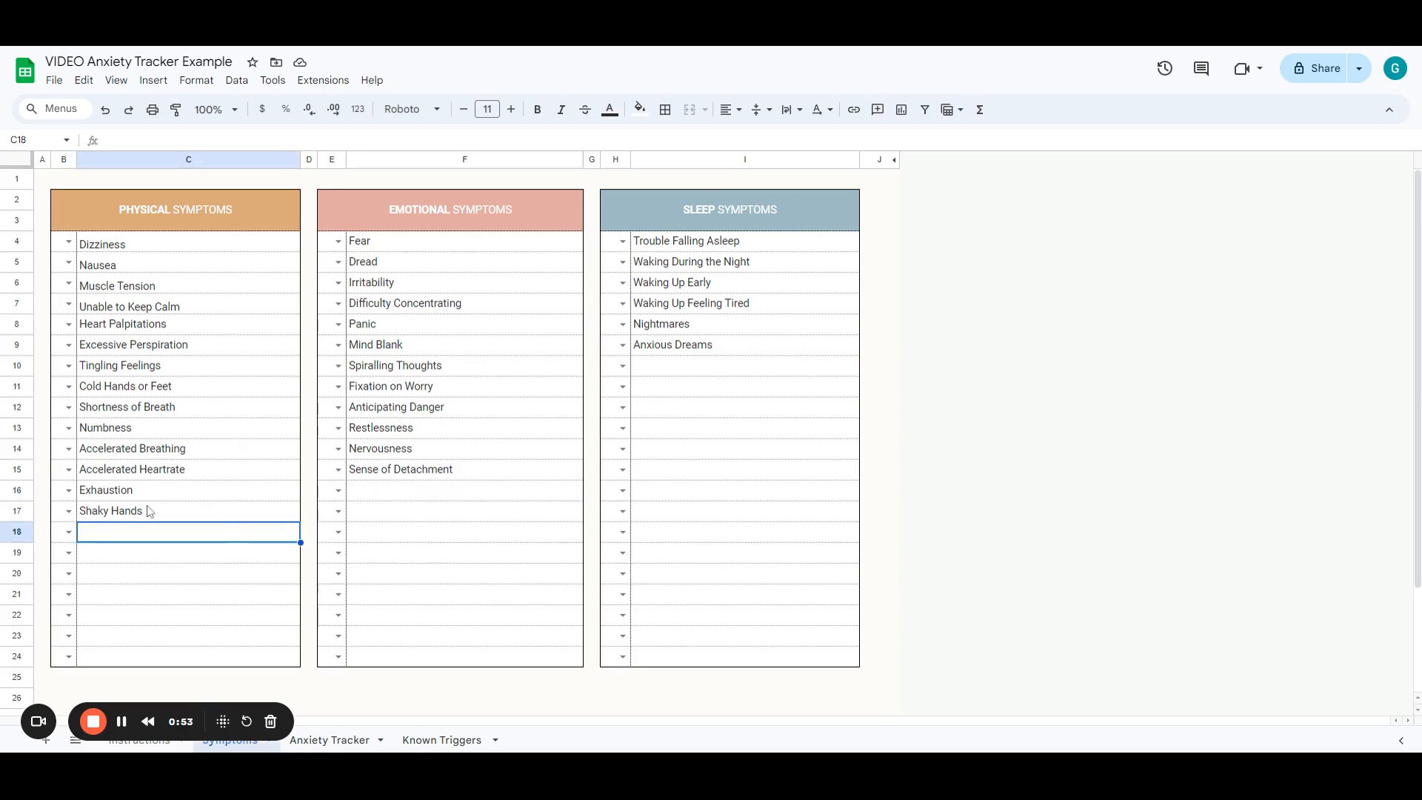
Mark Dizziness with a check mark in the Physical Symptoms list on the Symptoms sheet.
click(65, 242)
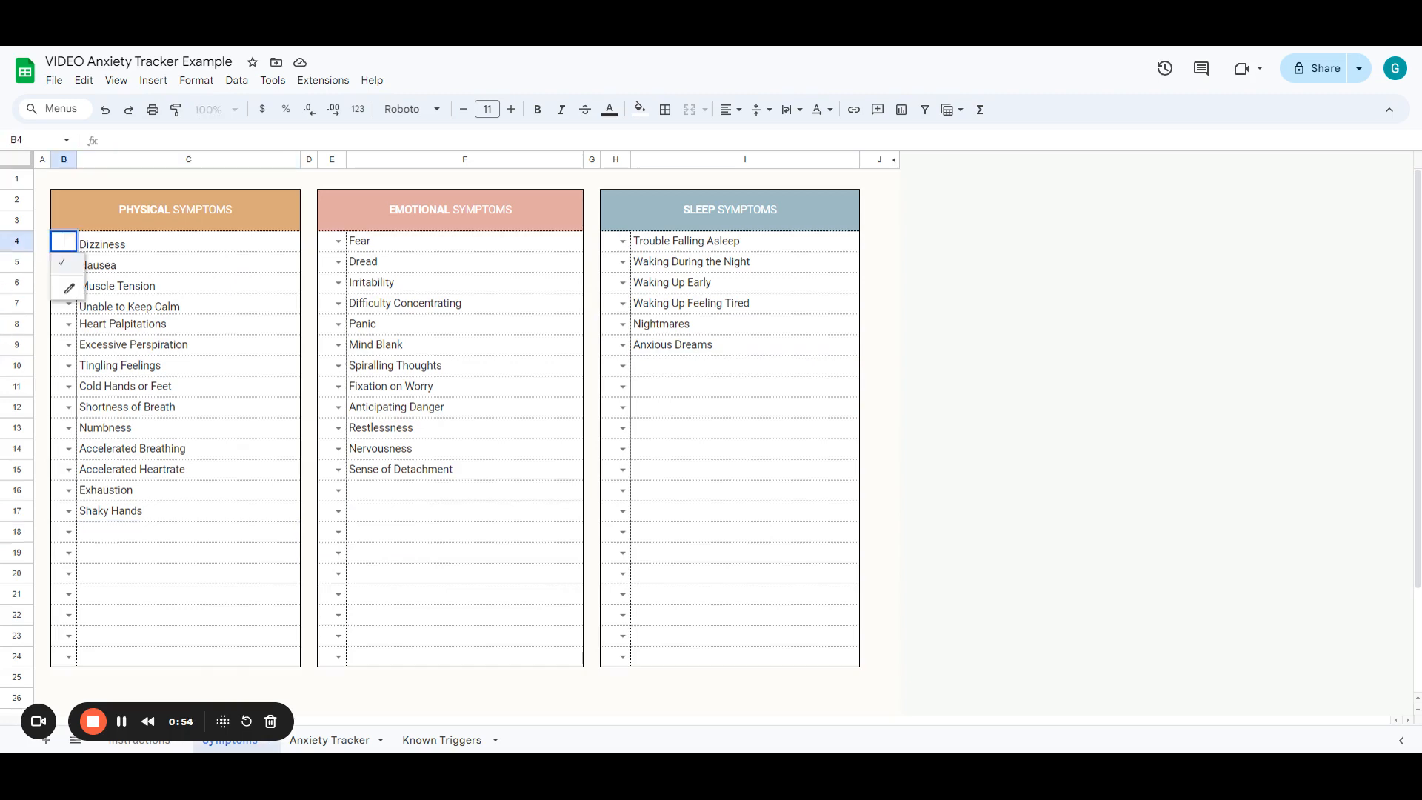
click(63, 263)
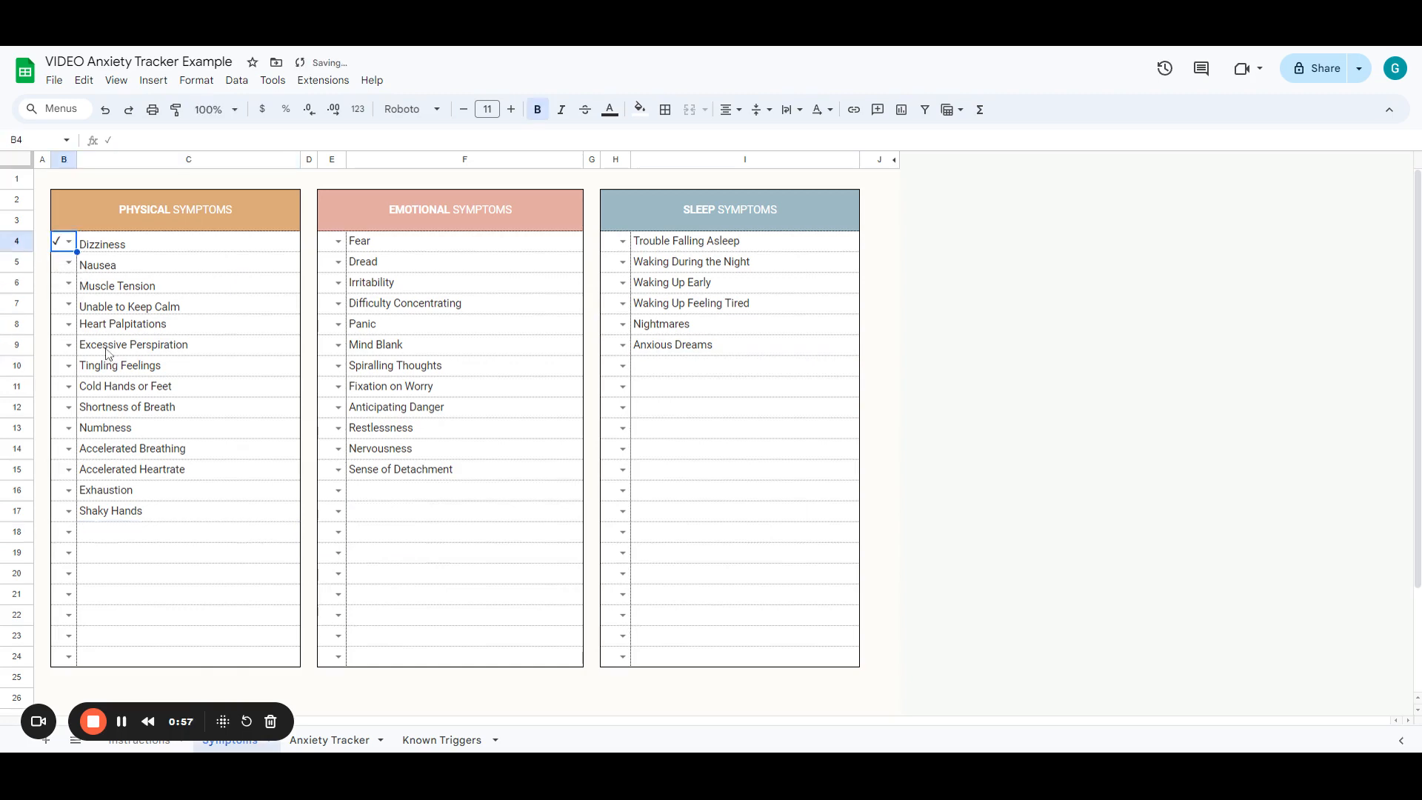
click(162, 514)
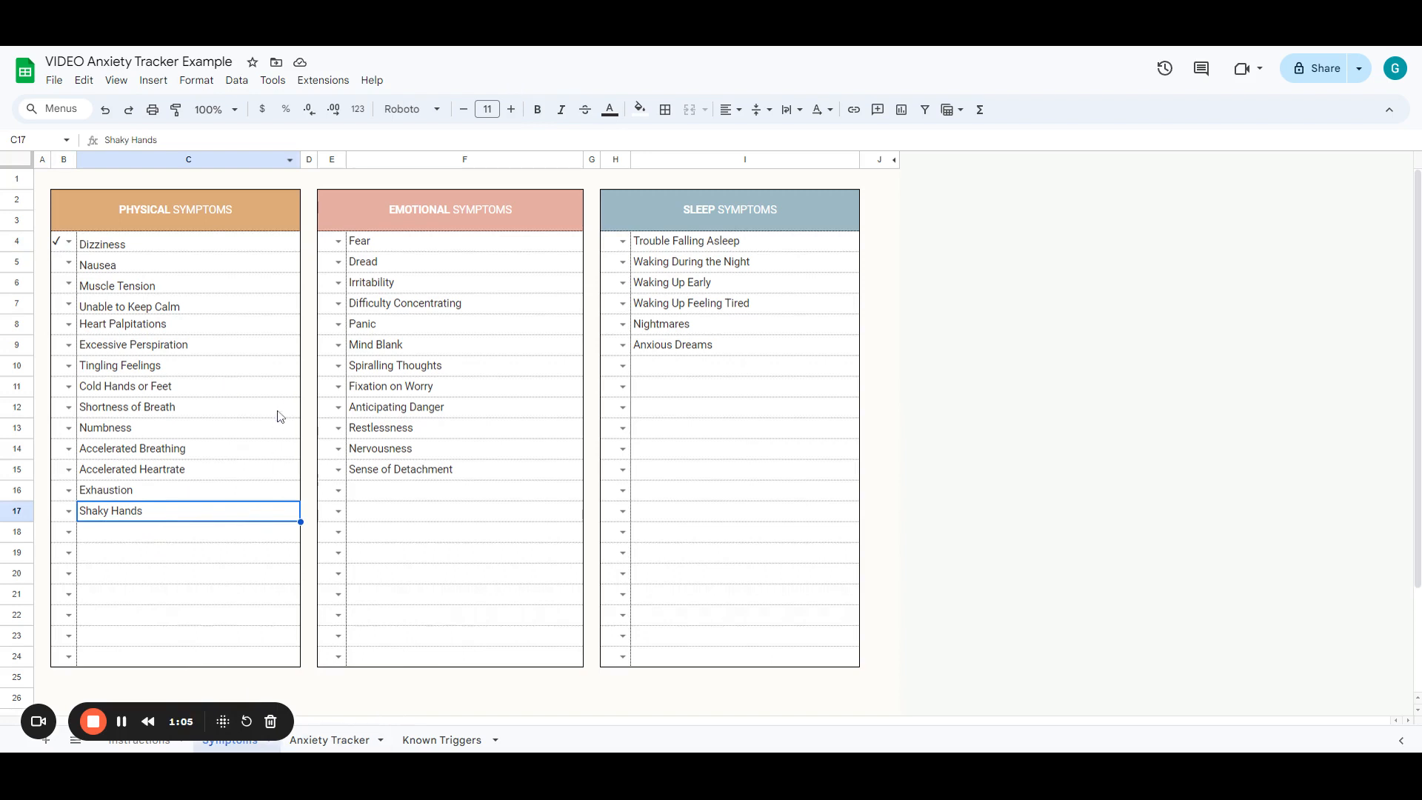
click(199, 242)
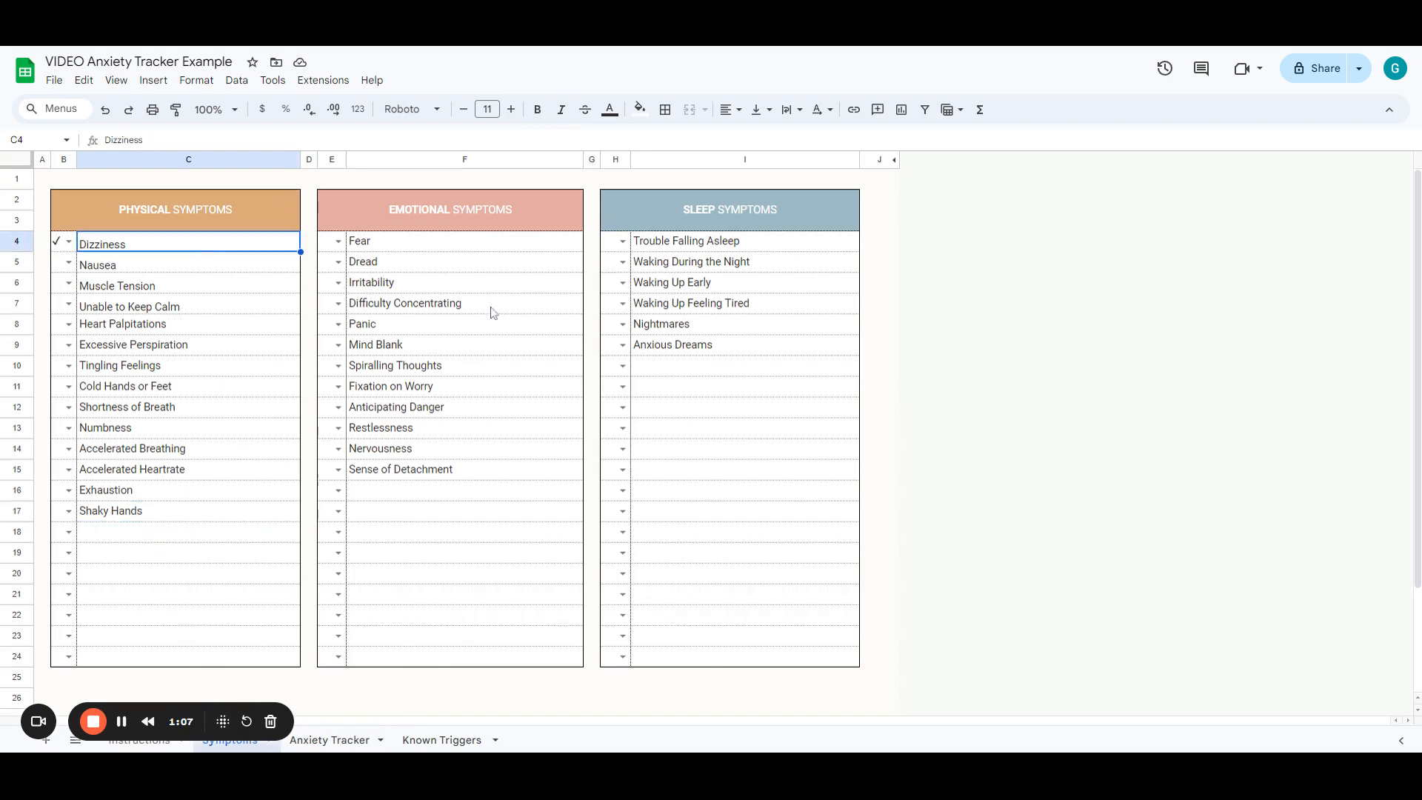
Review the physical symptom choices offered in Monday's first row on the Anxiety Tracker sheet.
click(326, 740)
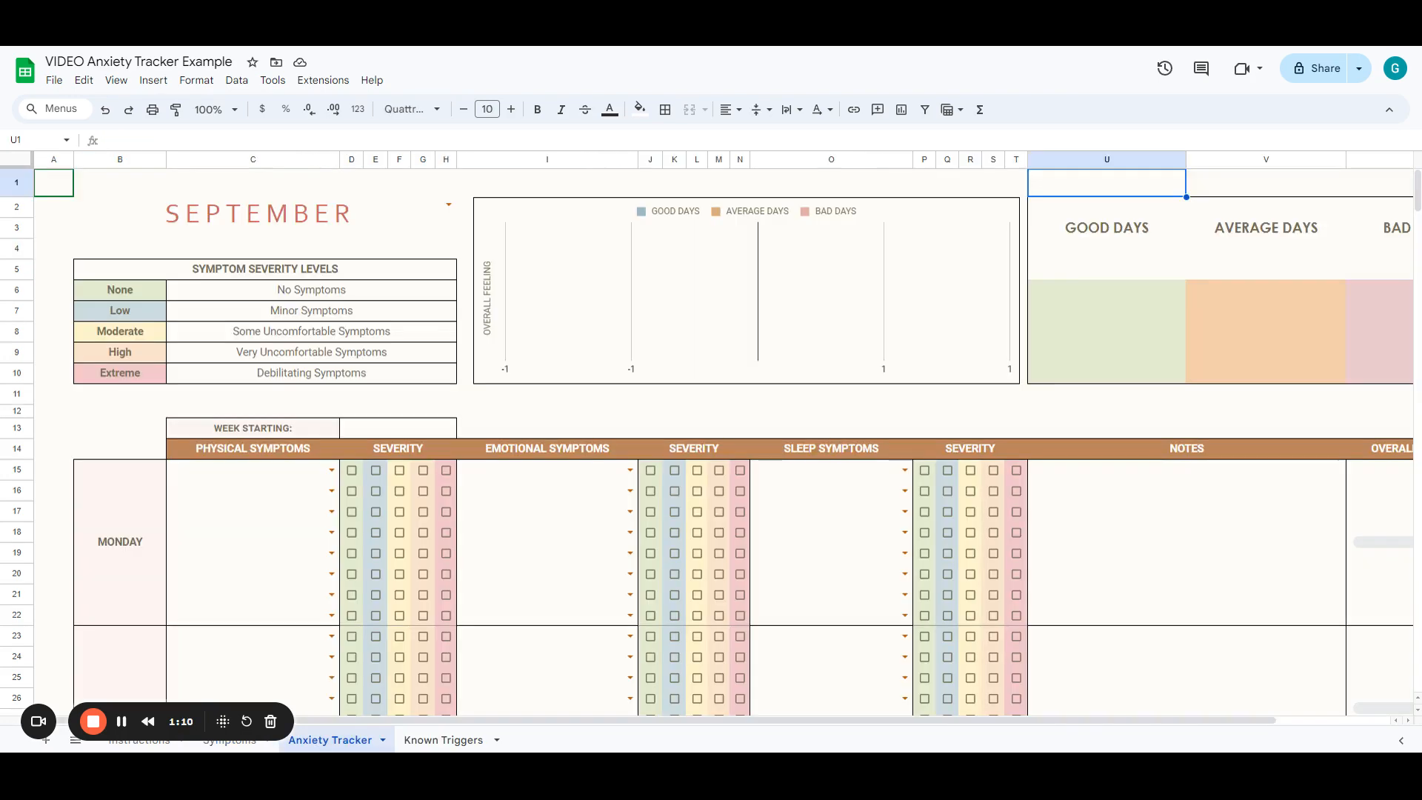
click(331, 470)
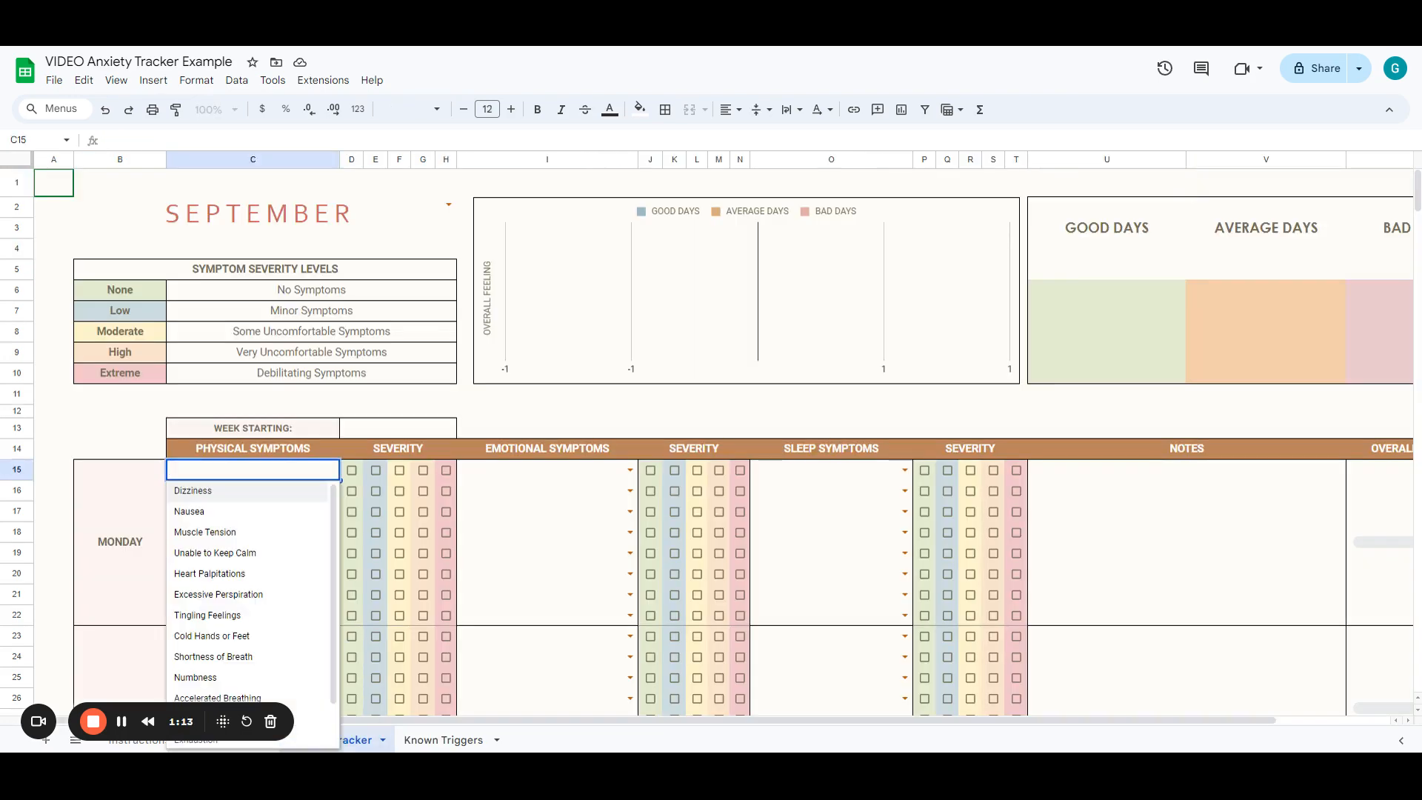
click(596, 412)
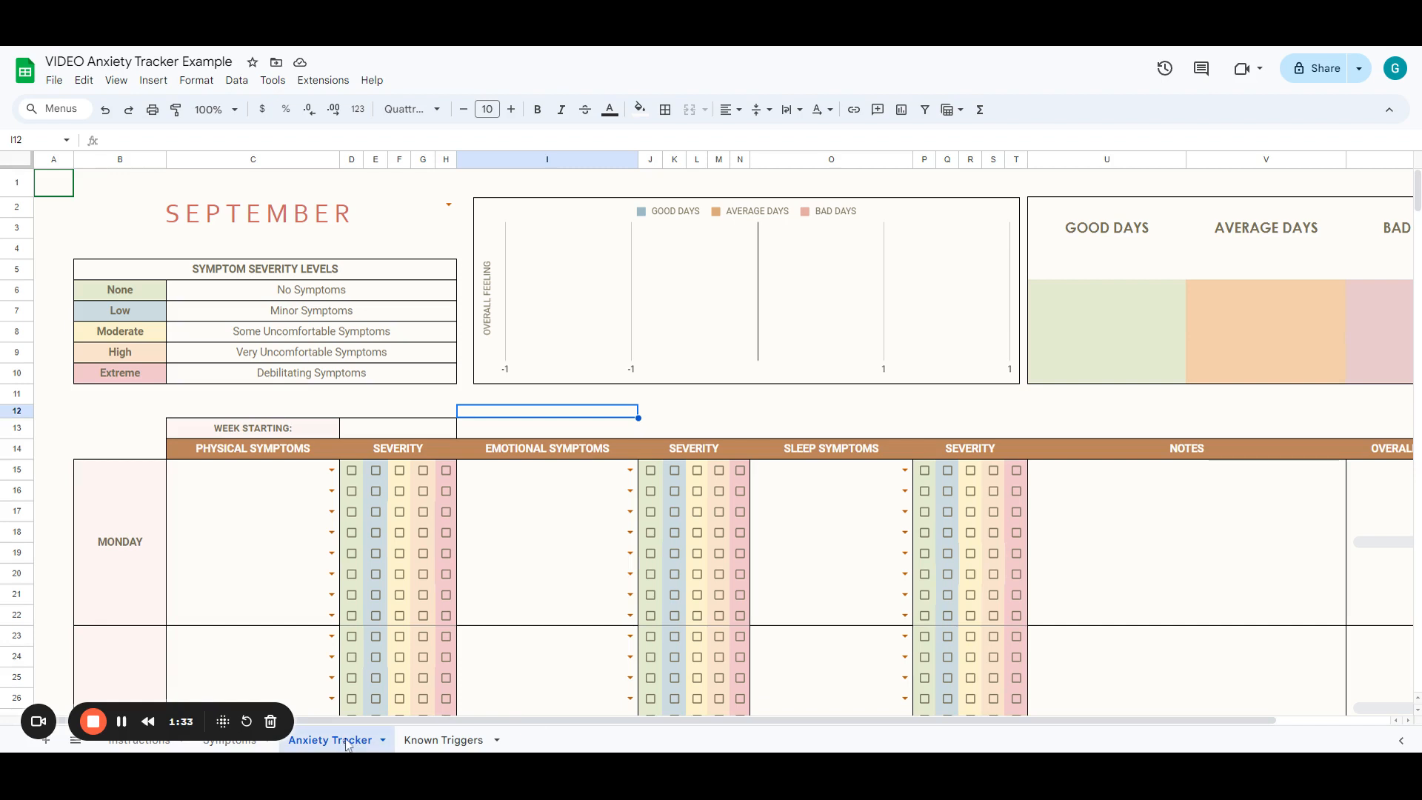
Duplicate the Anxiety Tracker sheet and rename the copy October.
click(384, 741)
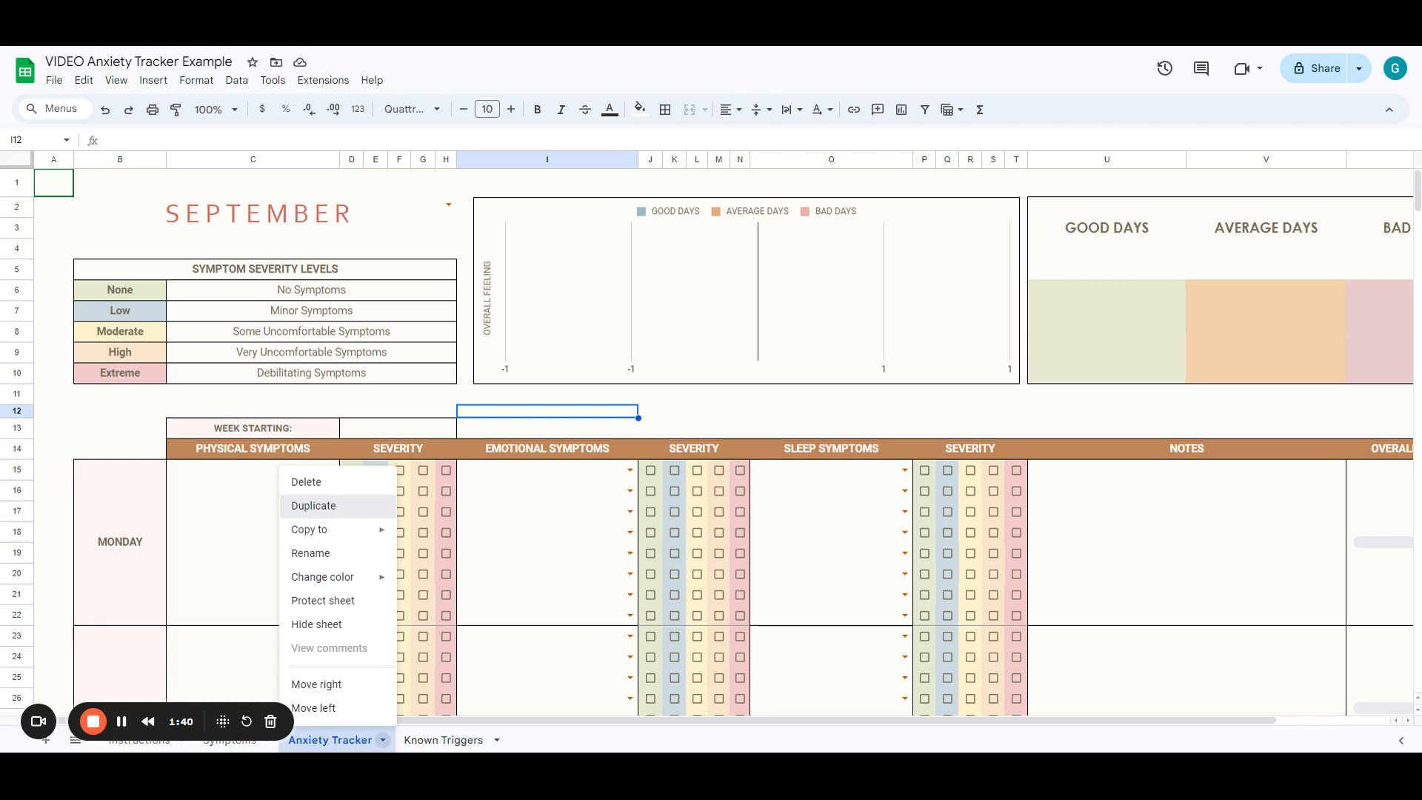
click(313, 505)
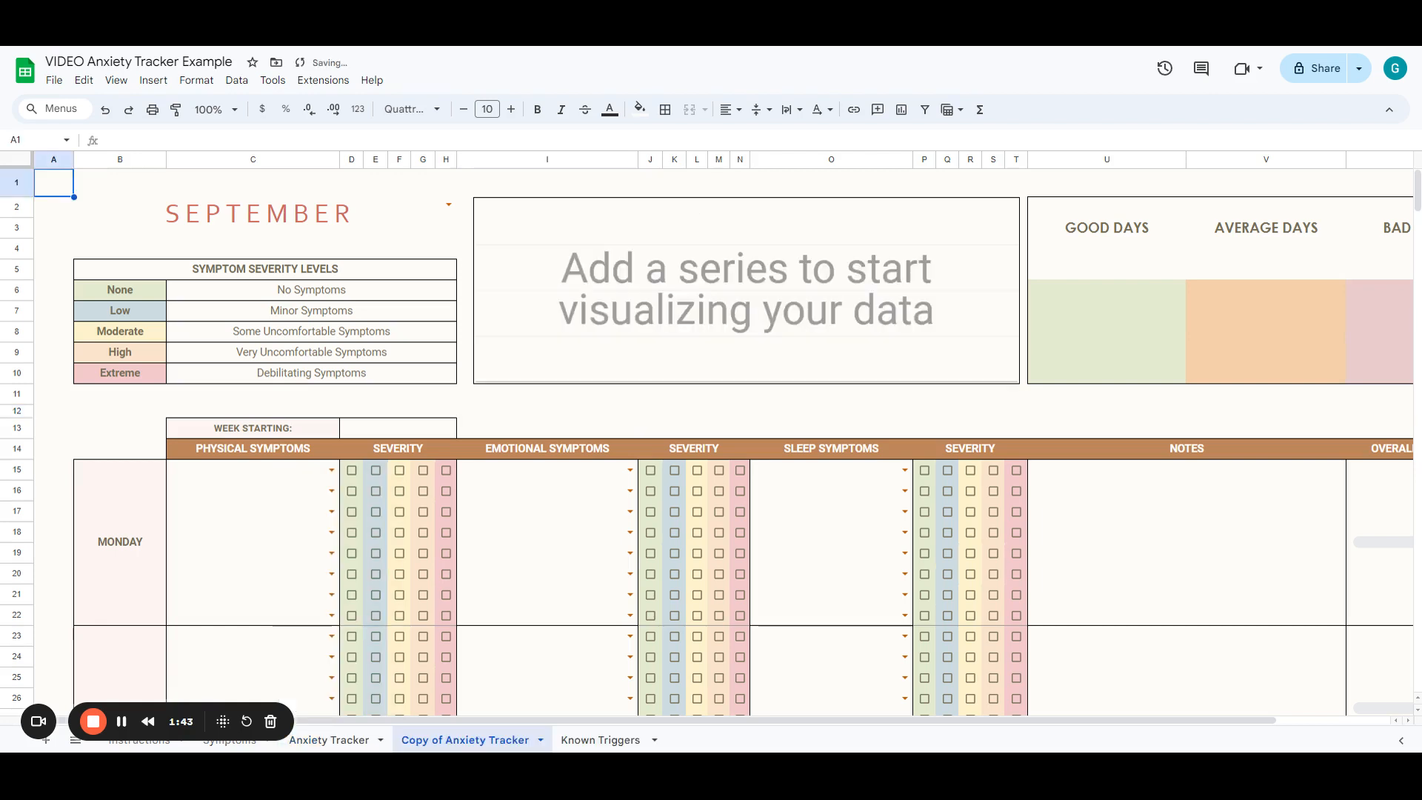
double_click(476, 742)
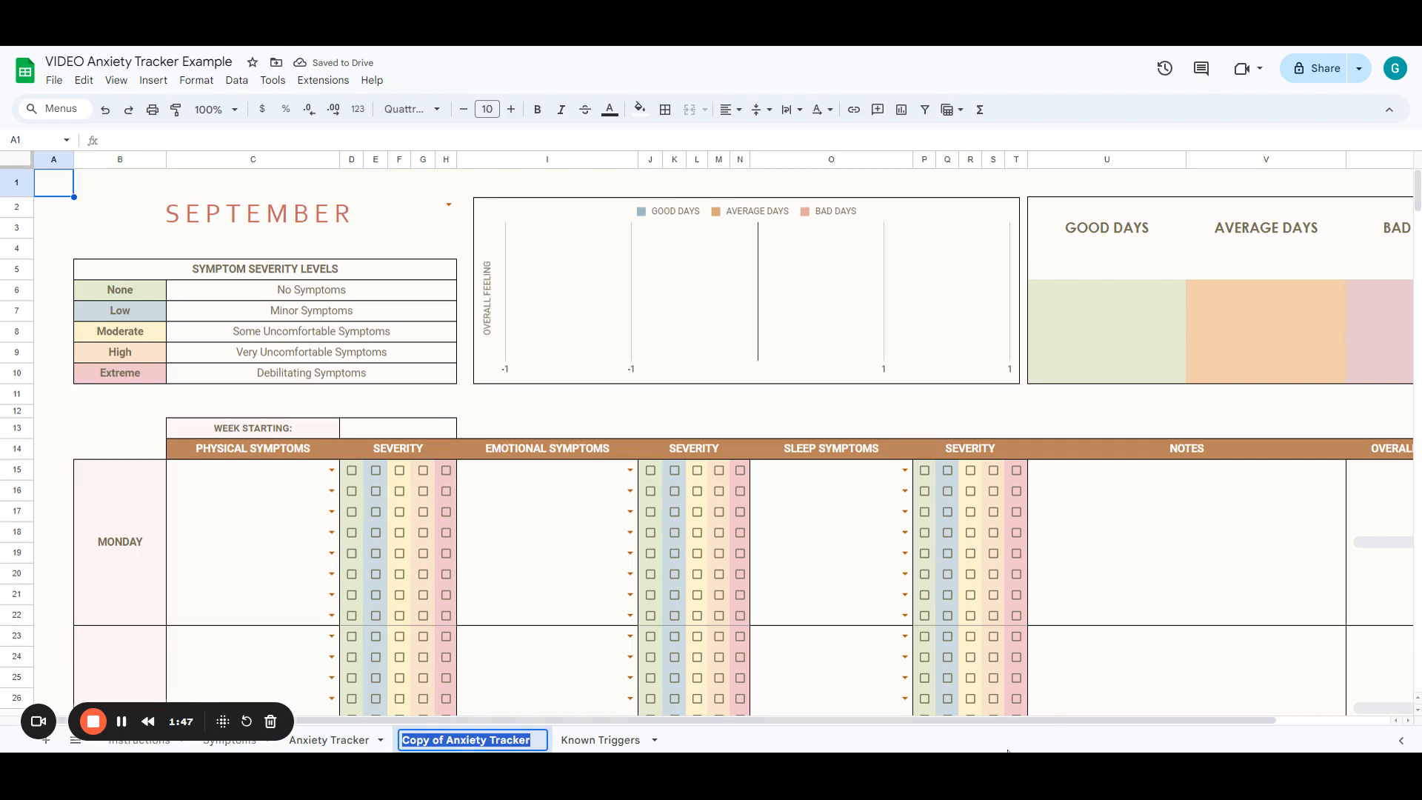
text(Oct)
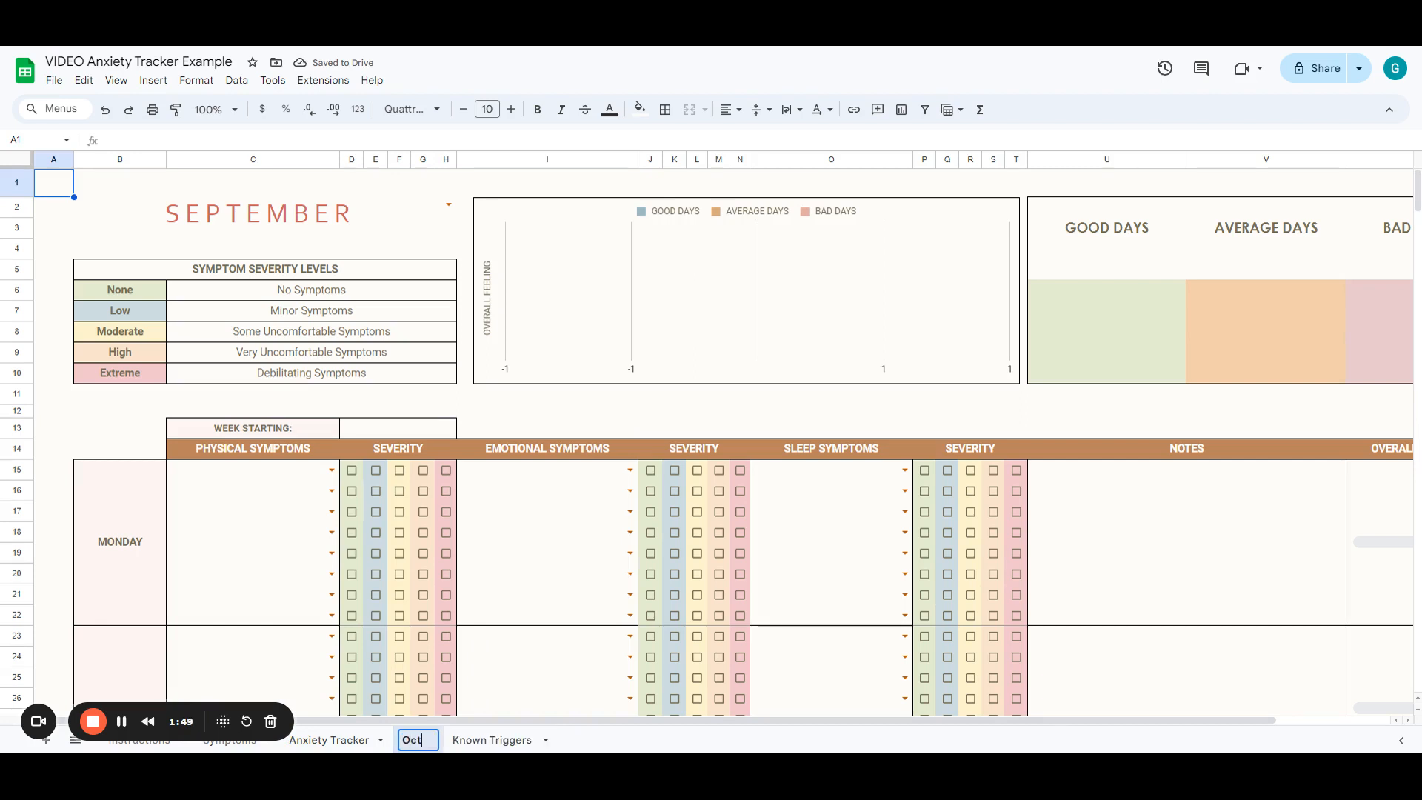
text(ober)
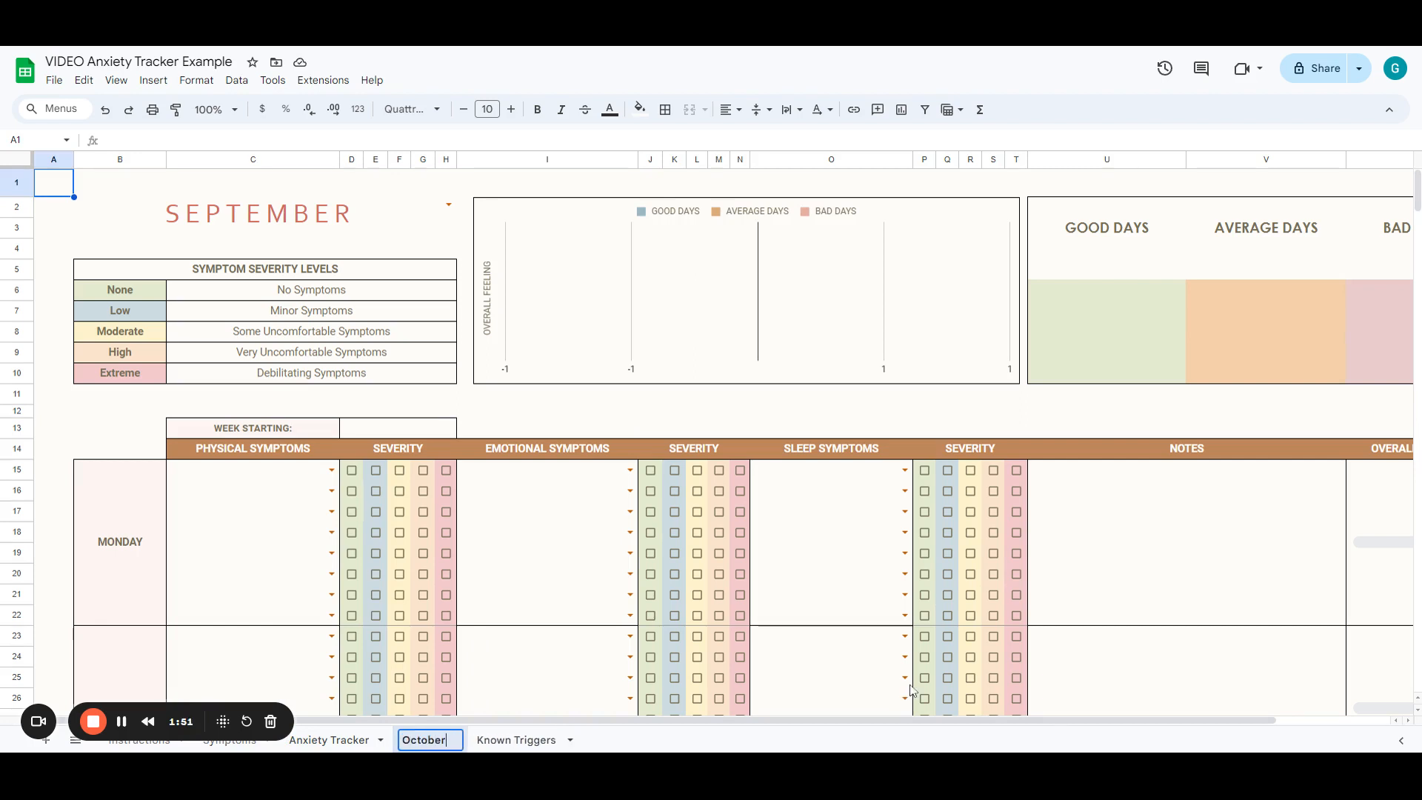
key(Return)
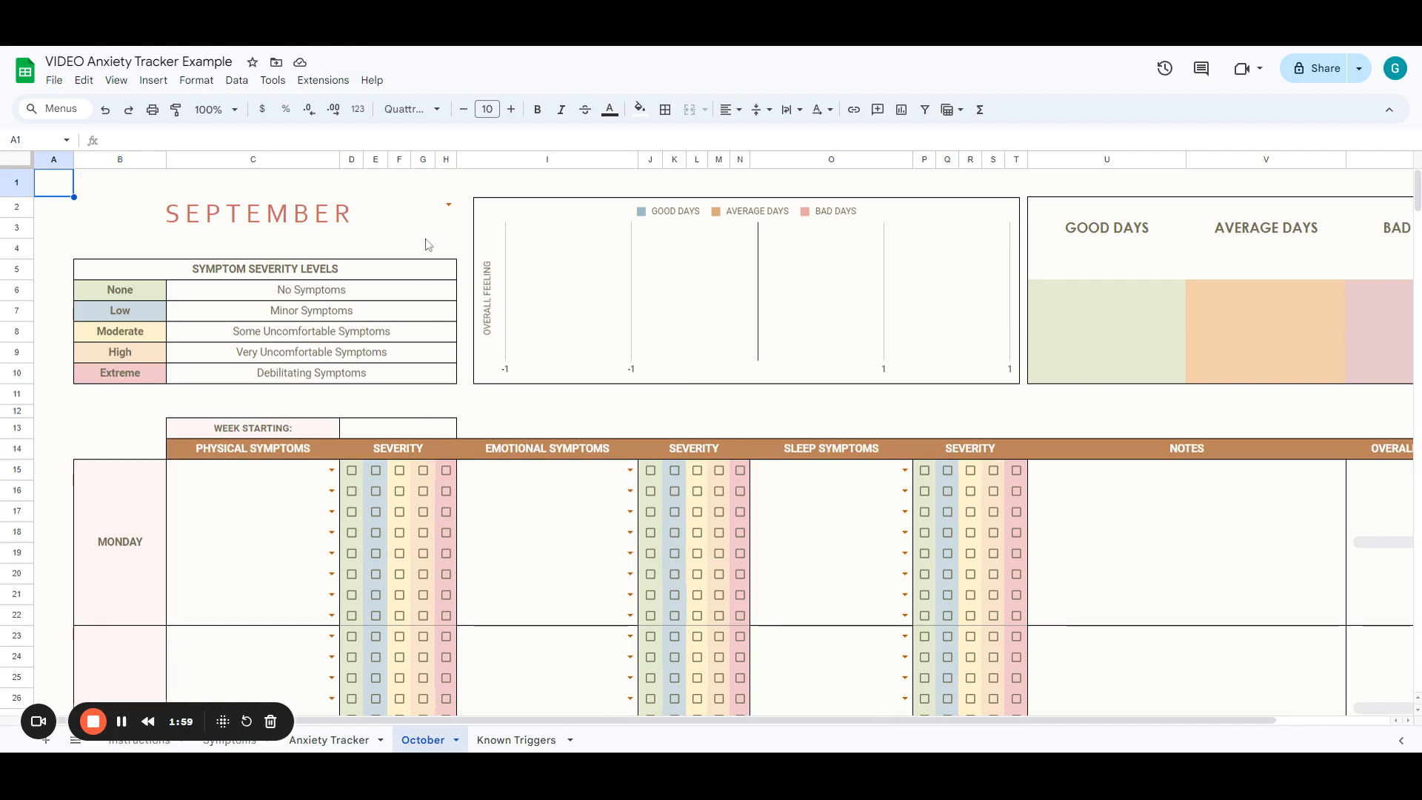
Set the October sheet's month heading to OCTOBER and its week starting date to 10/1/2023.
click(448, 205)
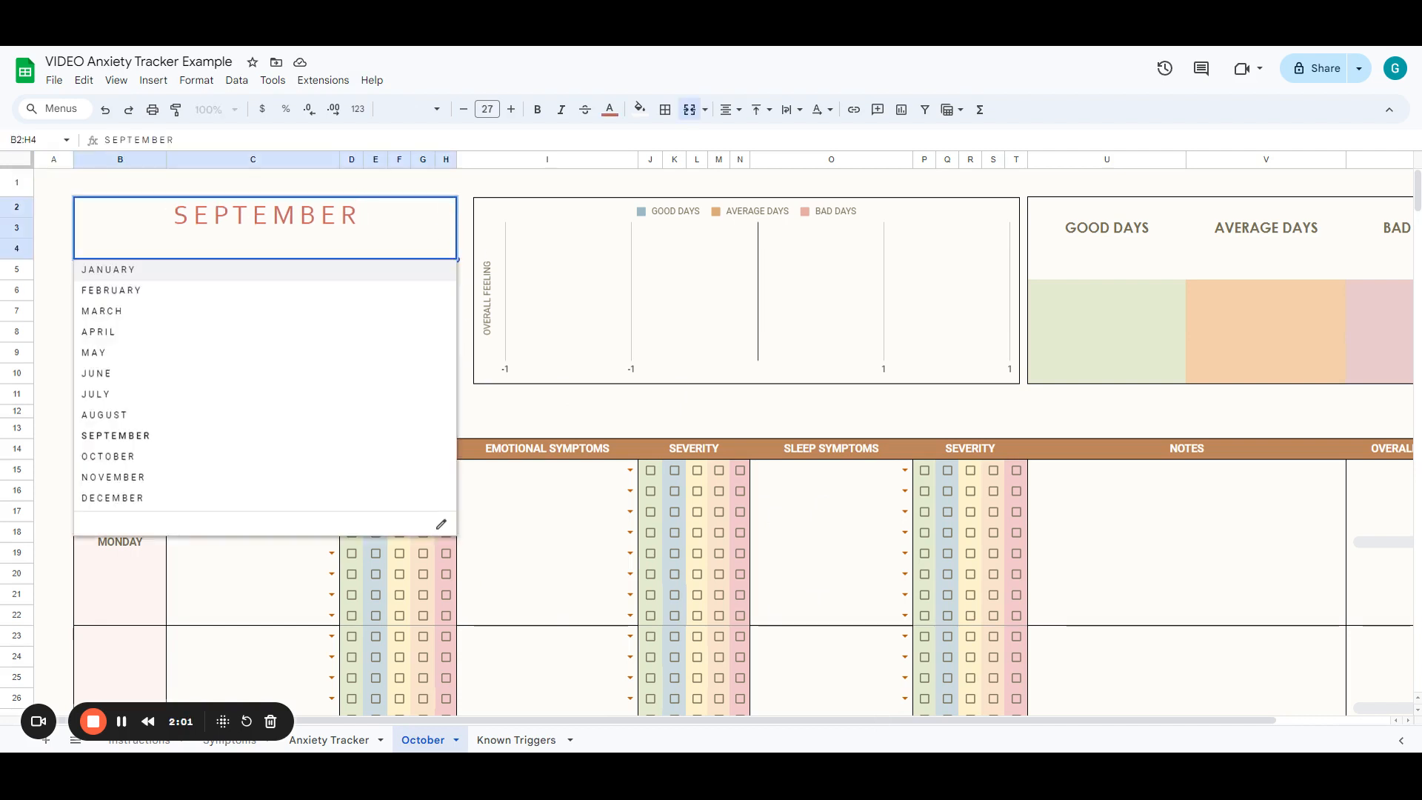
click(151, 457)
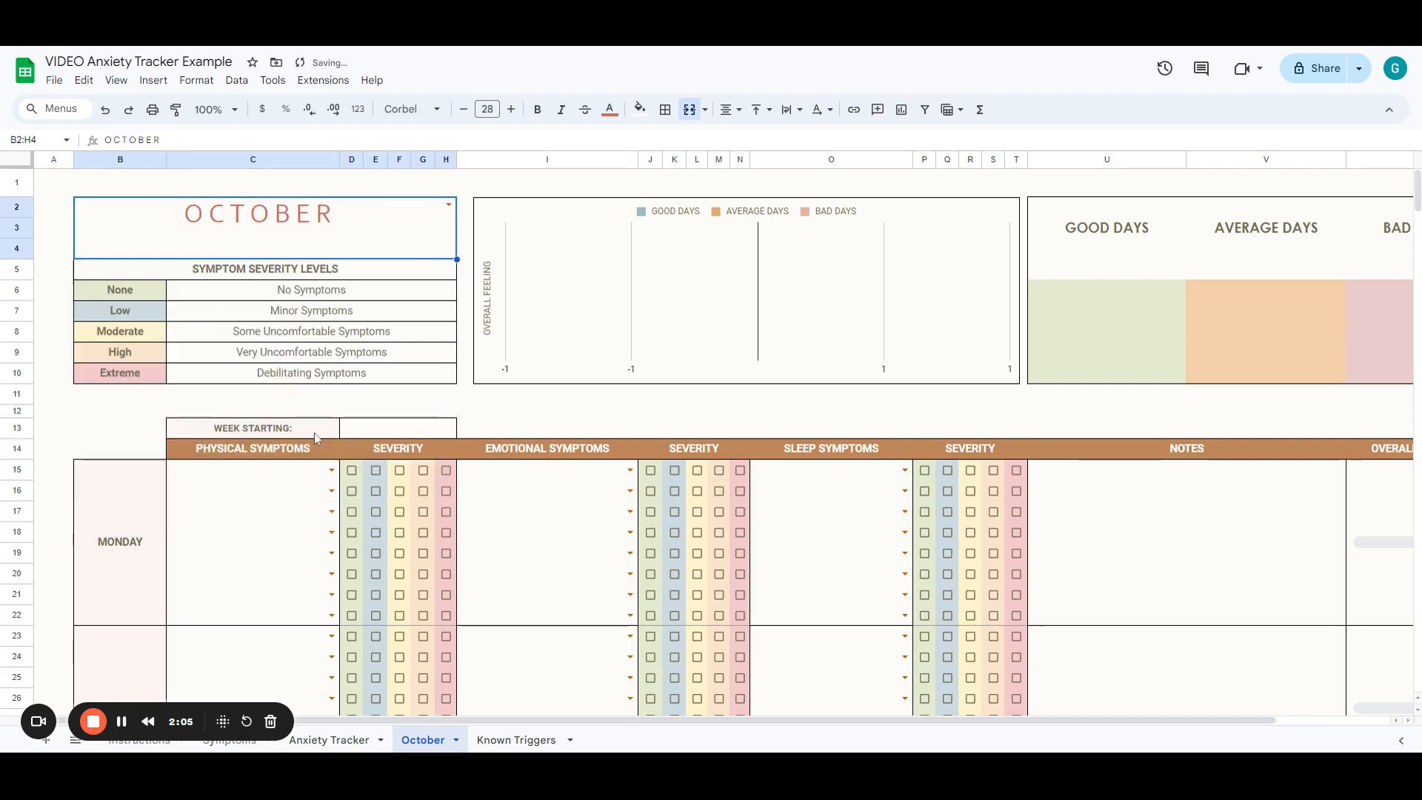
click(363, 430)
scroll(428, 486, down, 6)
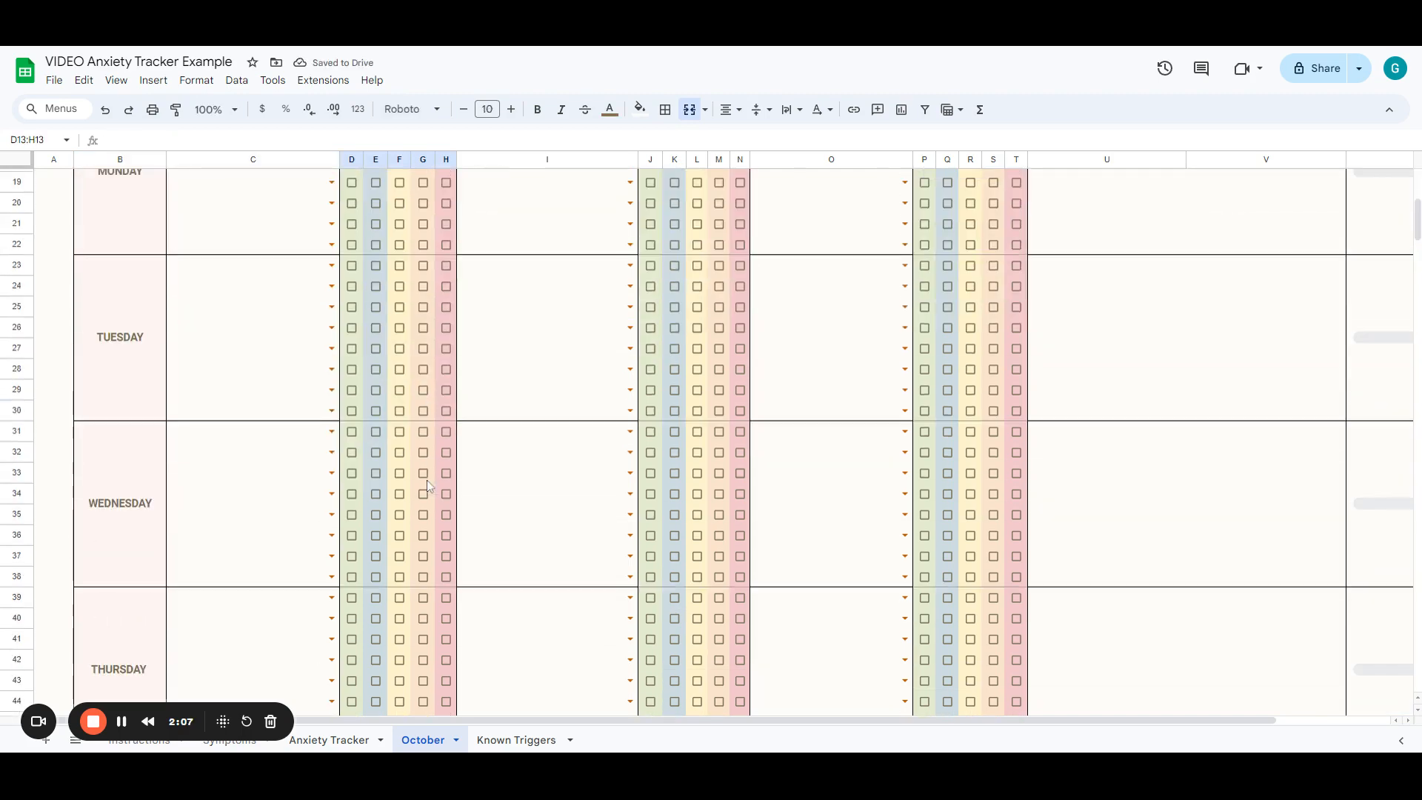
scroll(419, 453, up, 6)
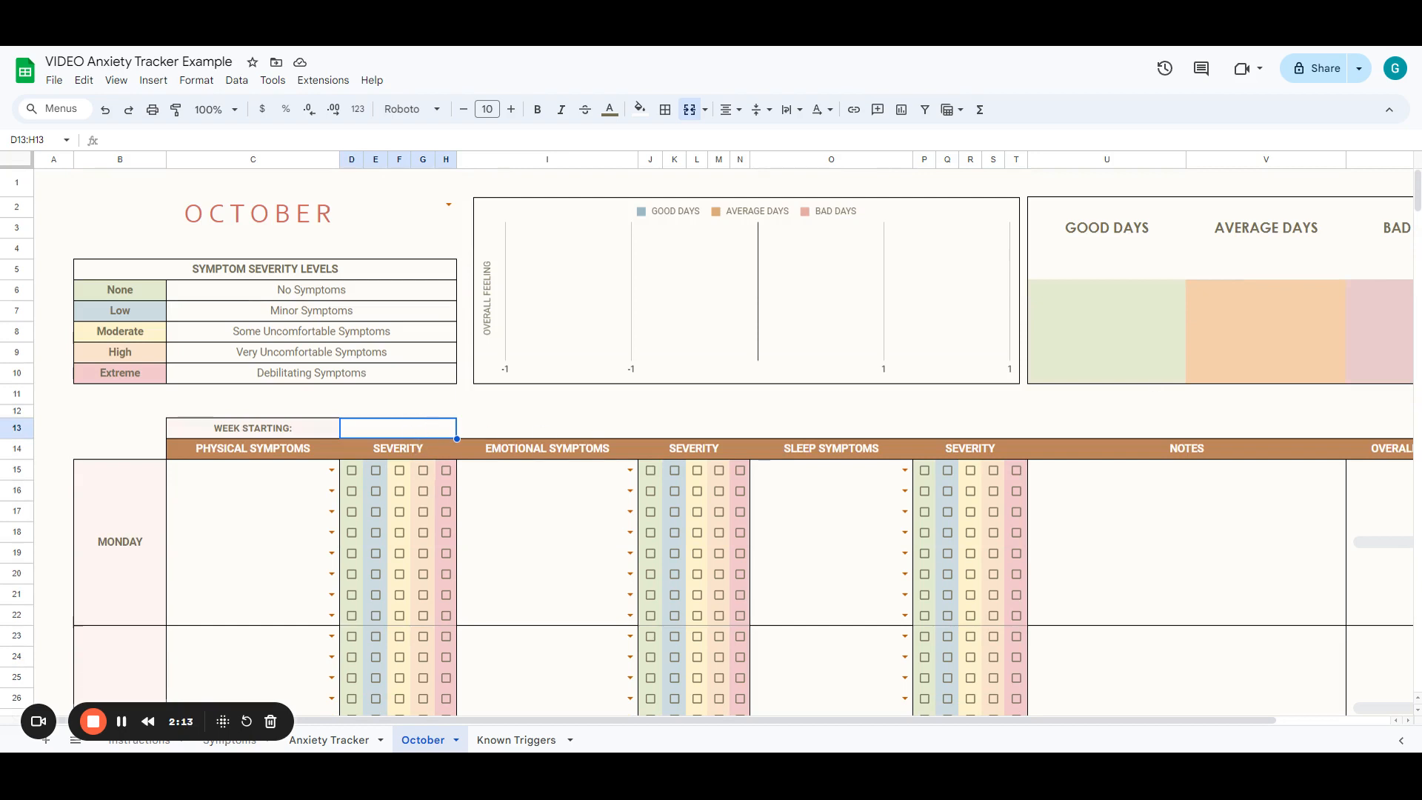
text(10/1)
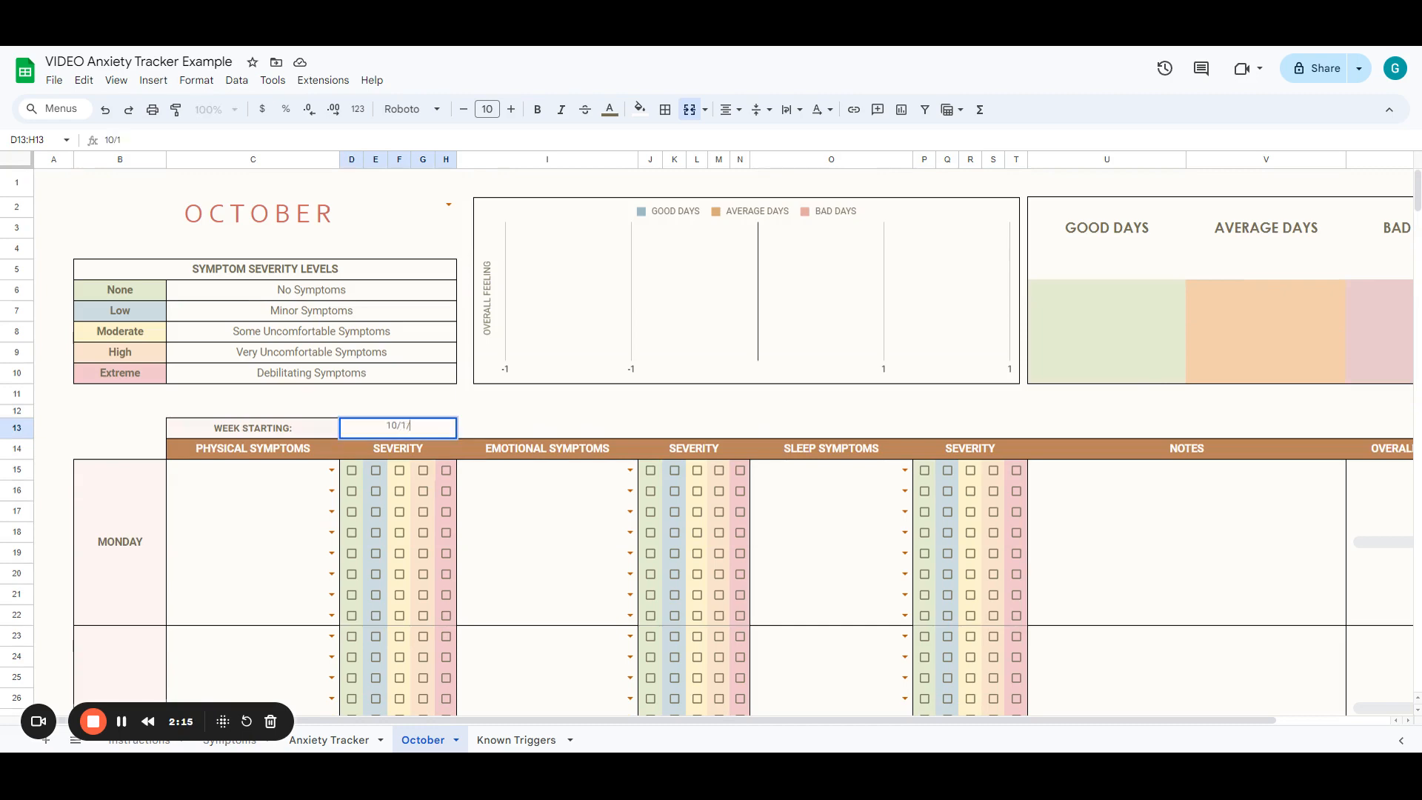
text(/2023)
key(Return)
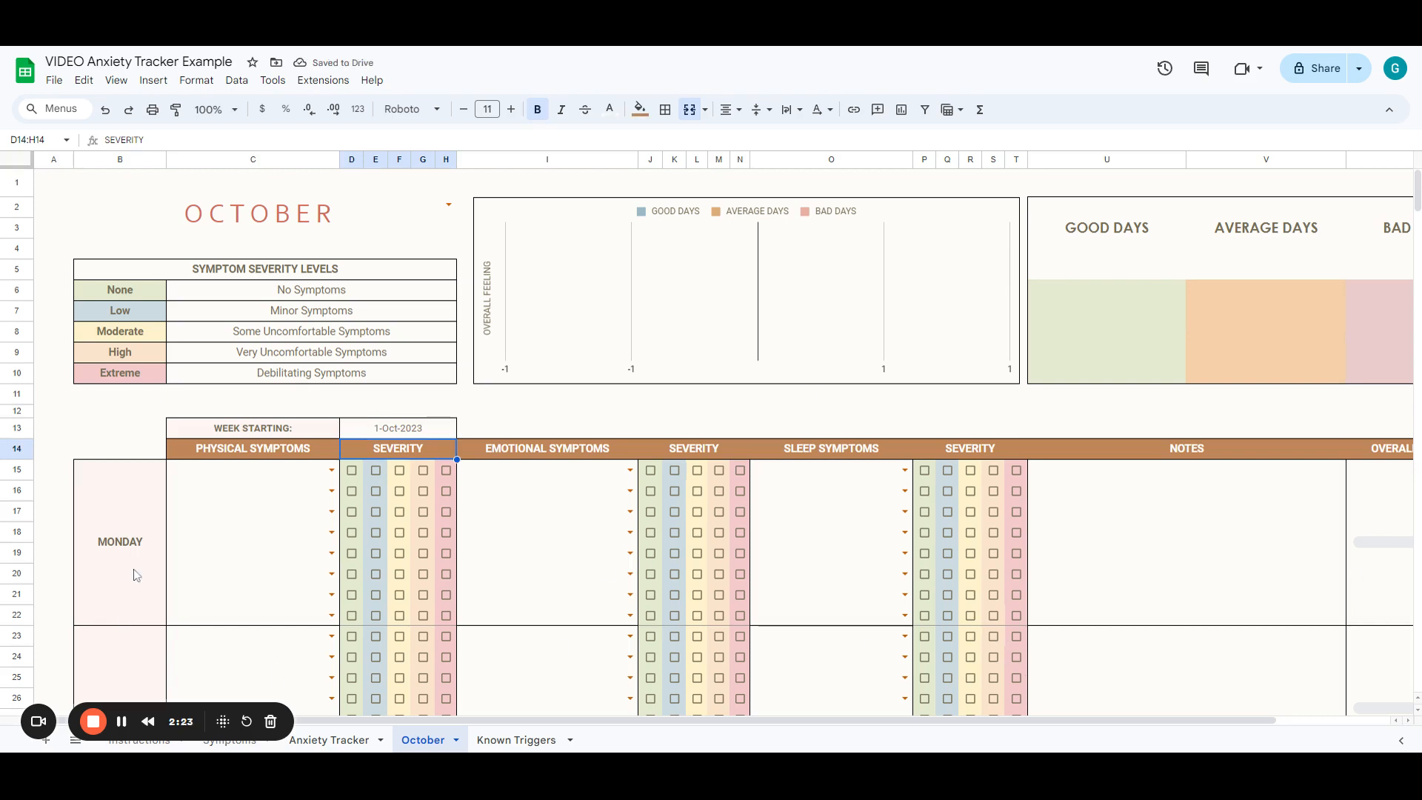
Fill Monday's first three physical symptoms with Dizziness, Muscle Tension and Heart Palpitations.
scroll(222, 548, down, 1)
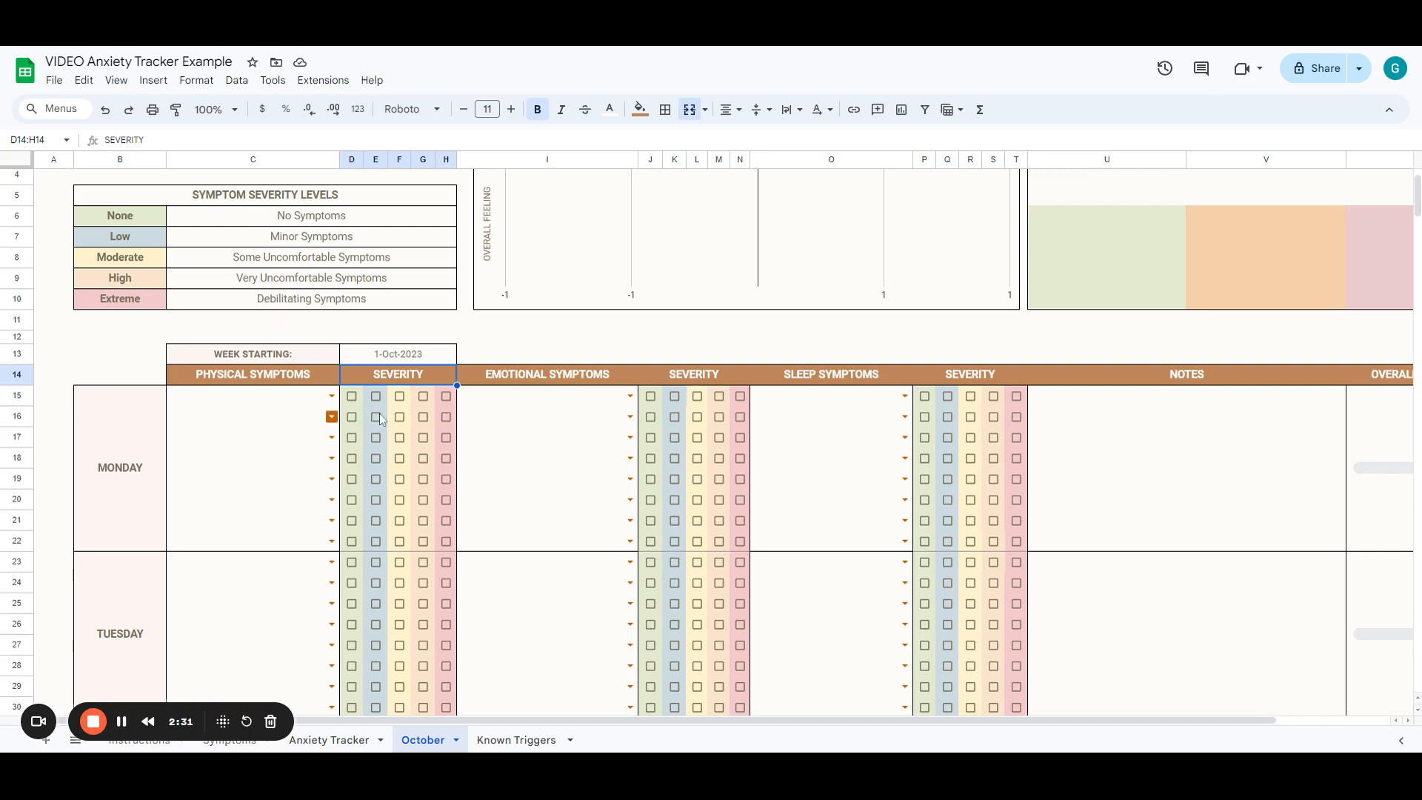
click(332, 396)
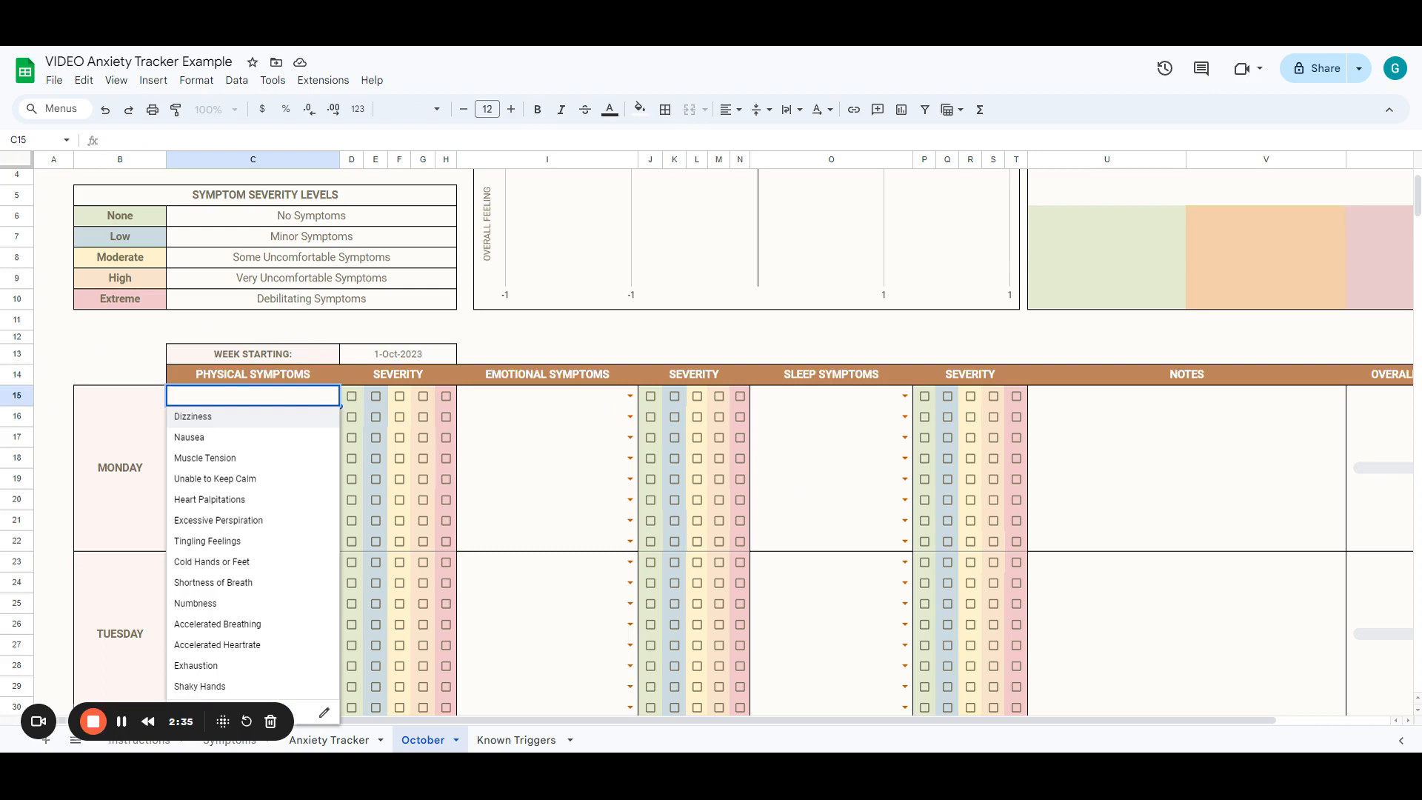
click(306, 420)
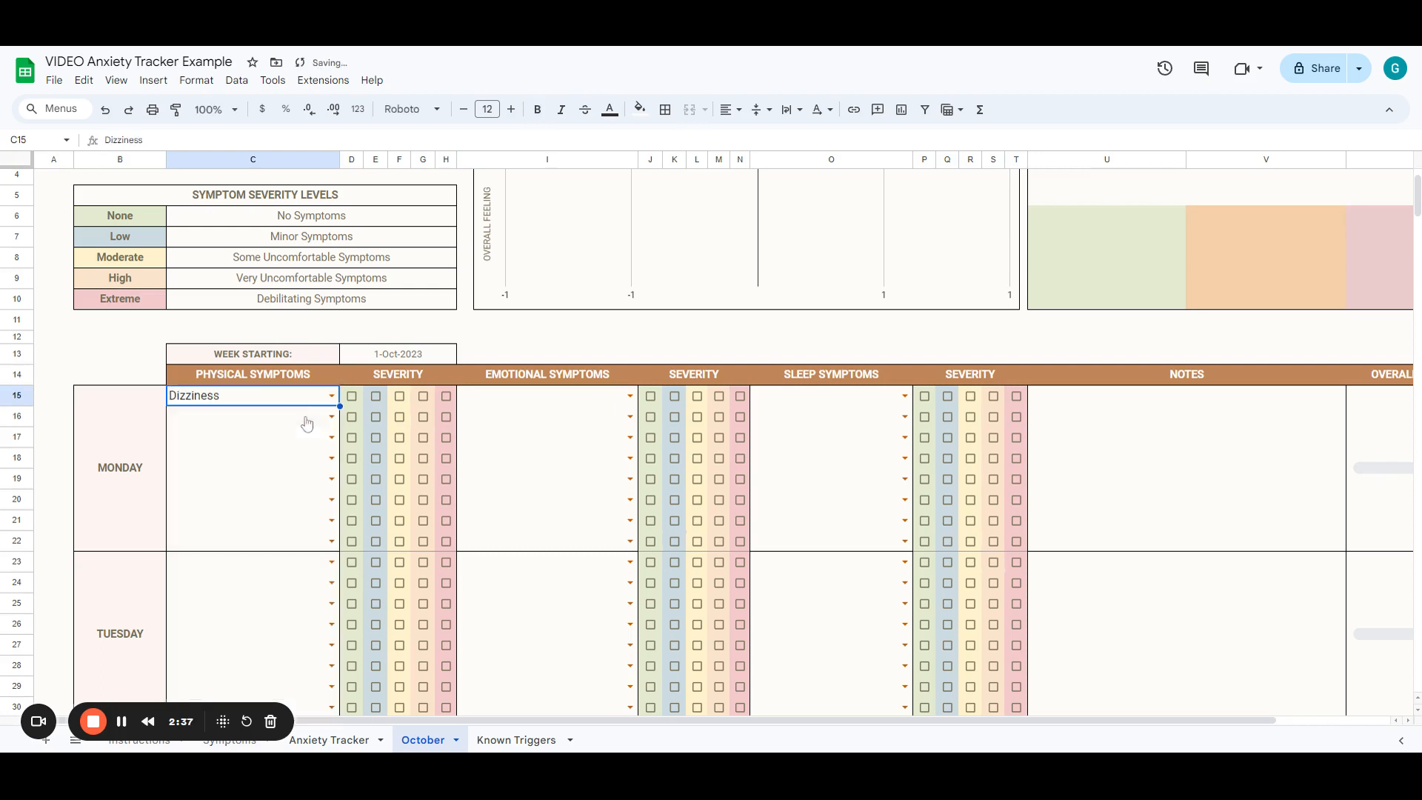
click(333, 416)
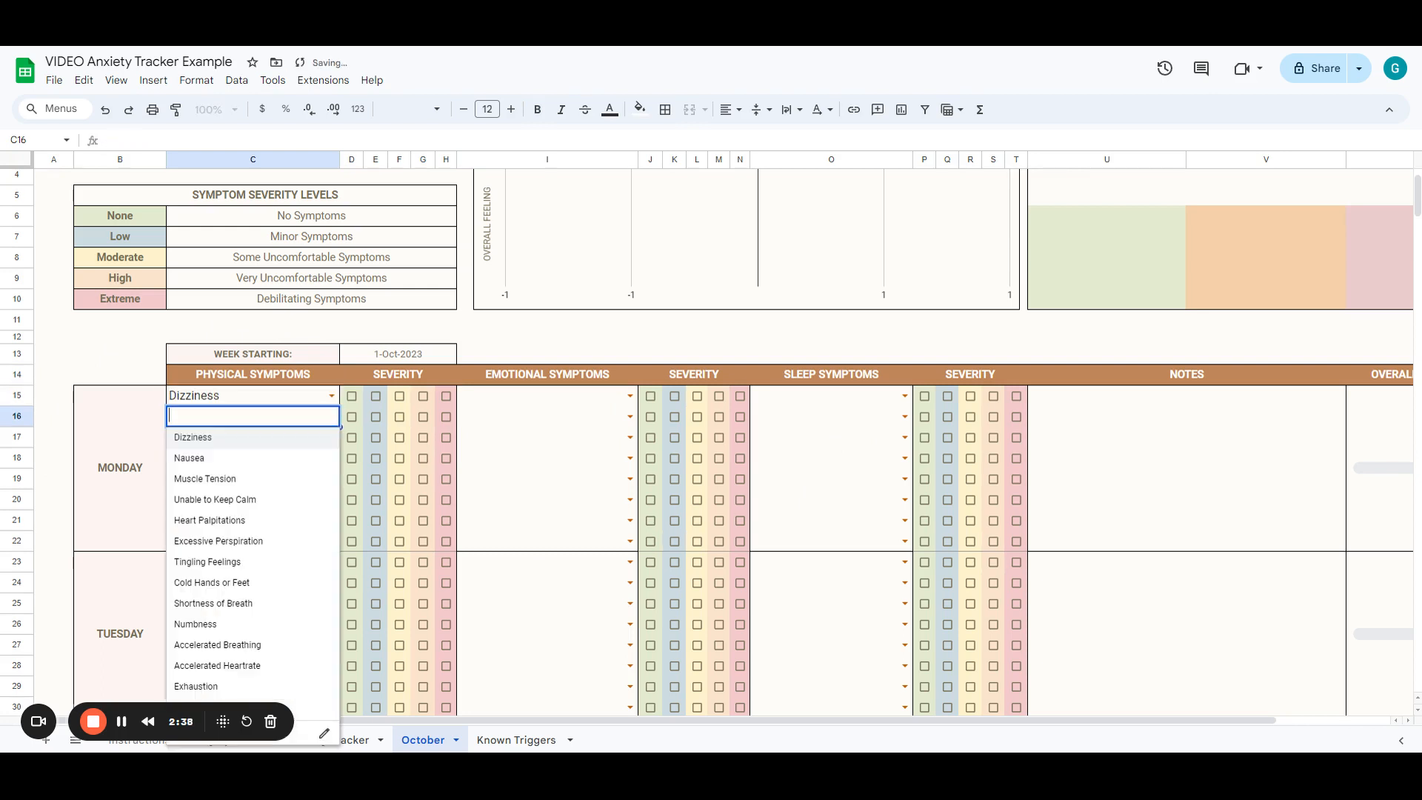
click(295, 480)
click(332, 438)
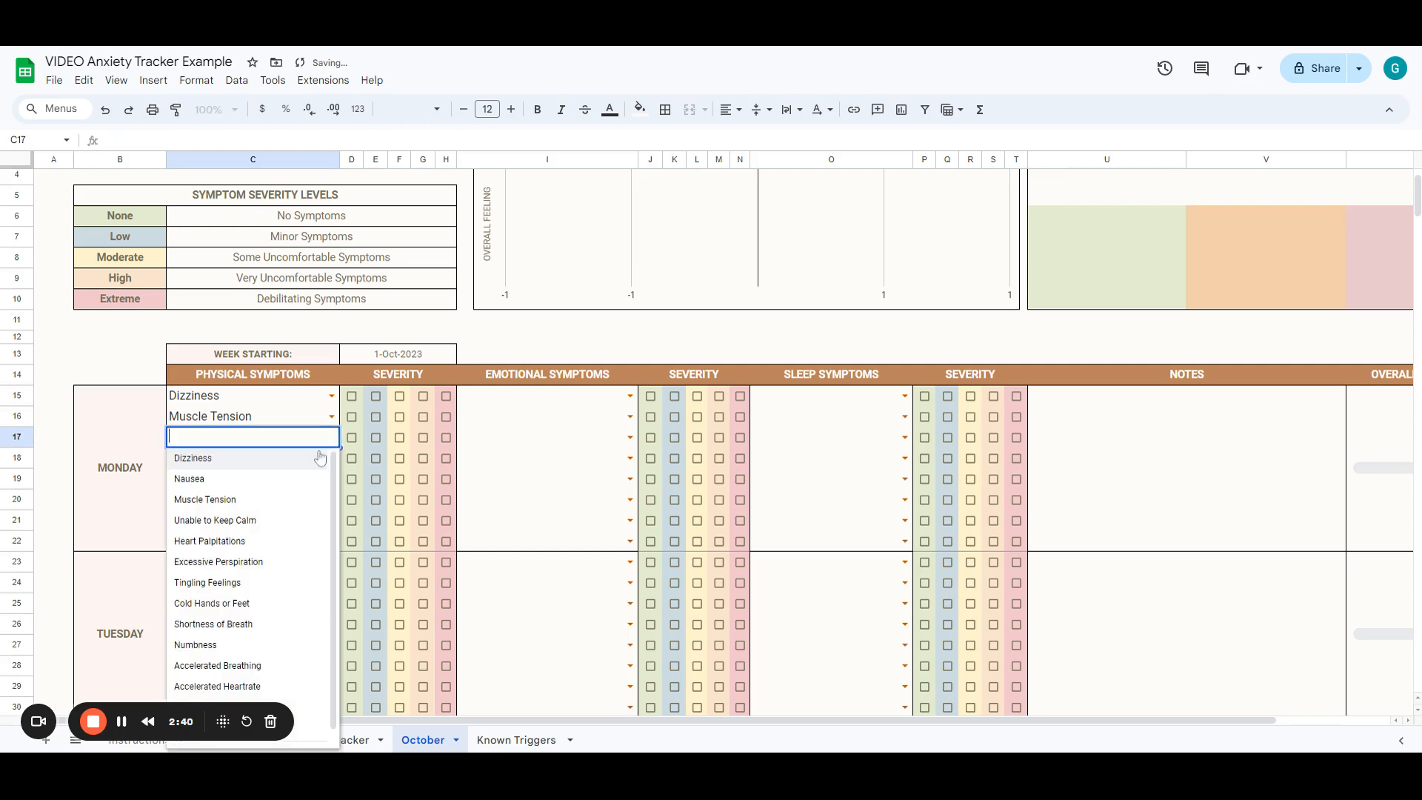
click(271, 540)
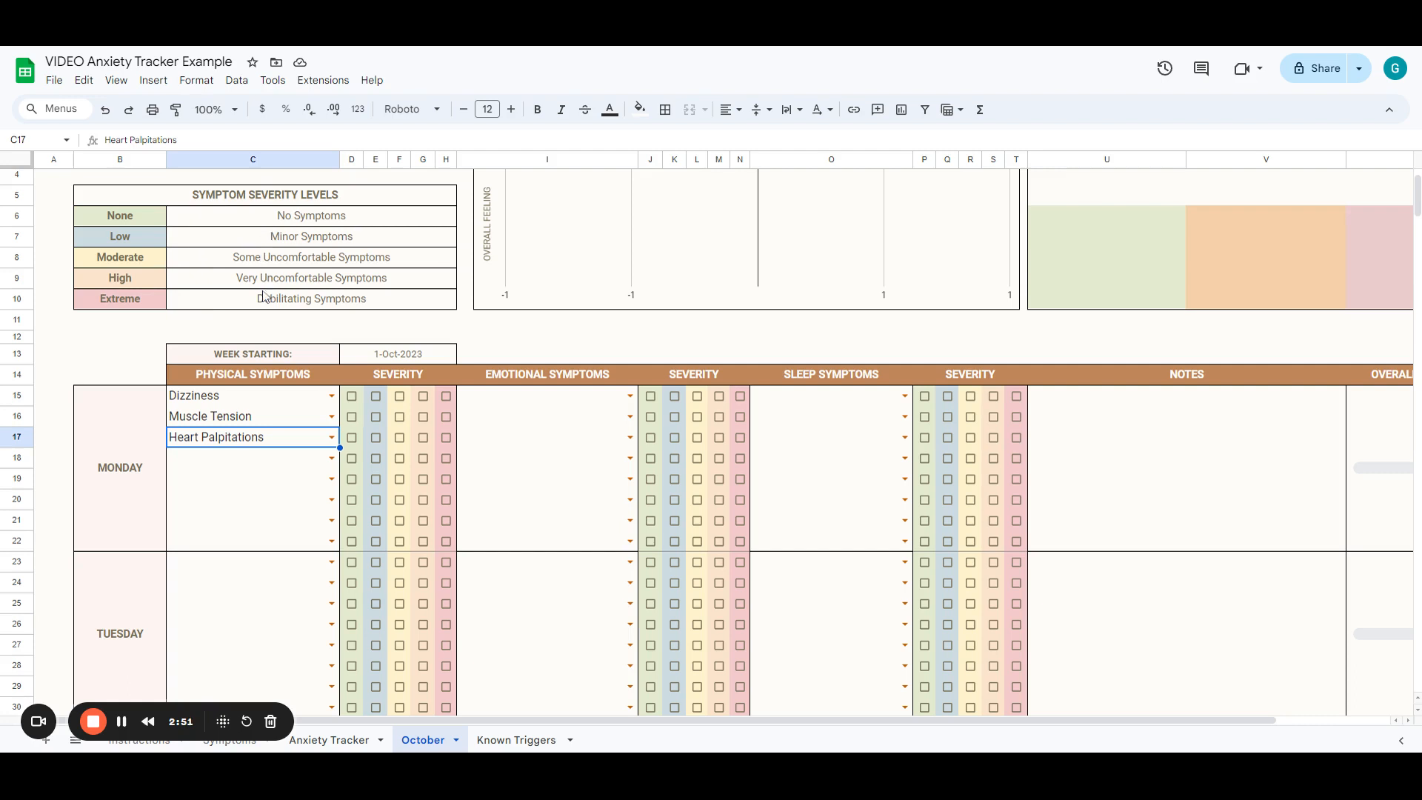
Rate Monday's physical symptom severity: Dizziness as Moderate, Muscle Tension as High and Heart Palpitations as Low.
click(400, 396)
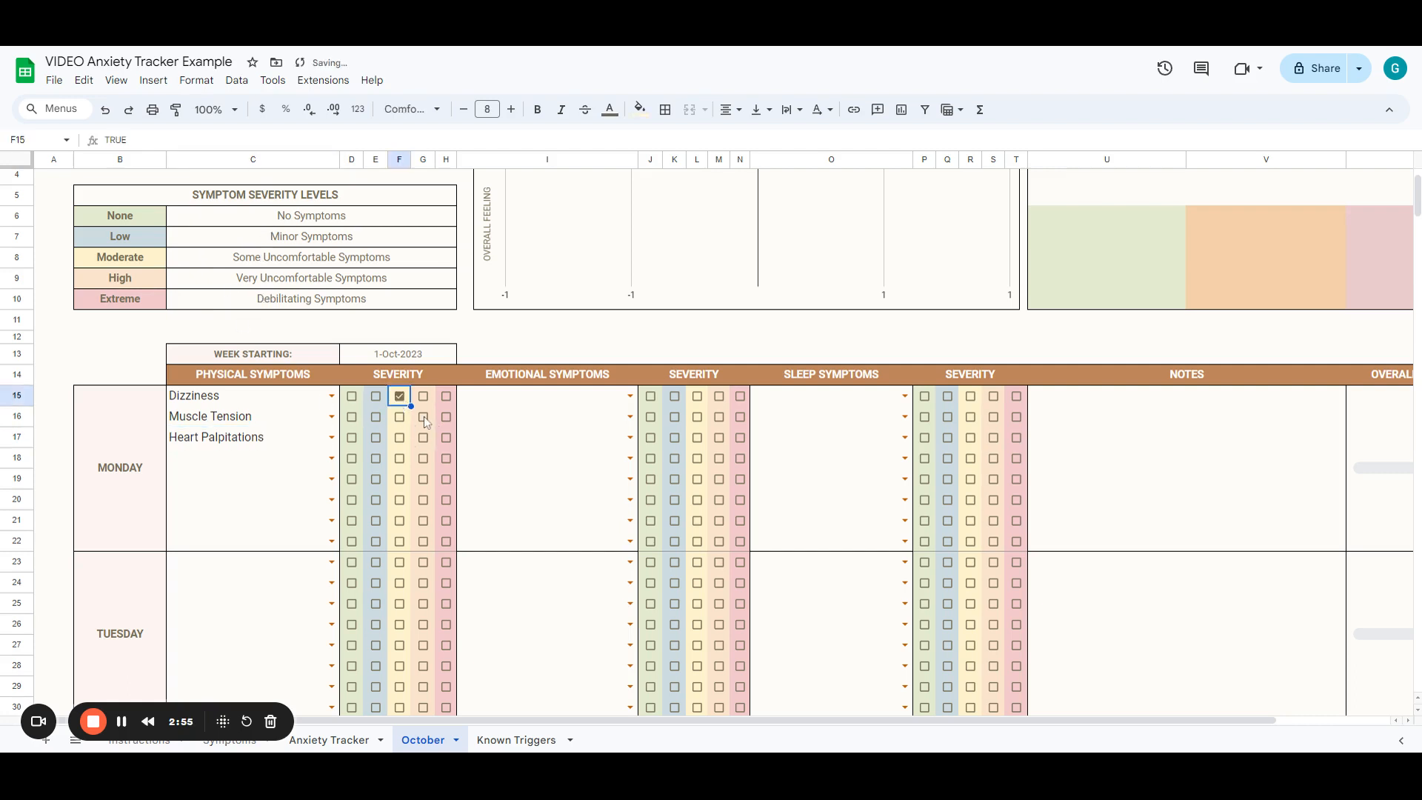
click(423, 417)
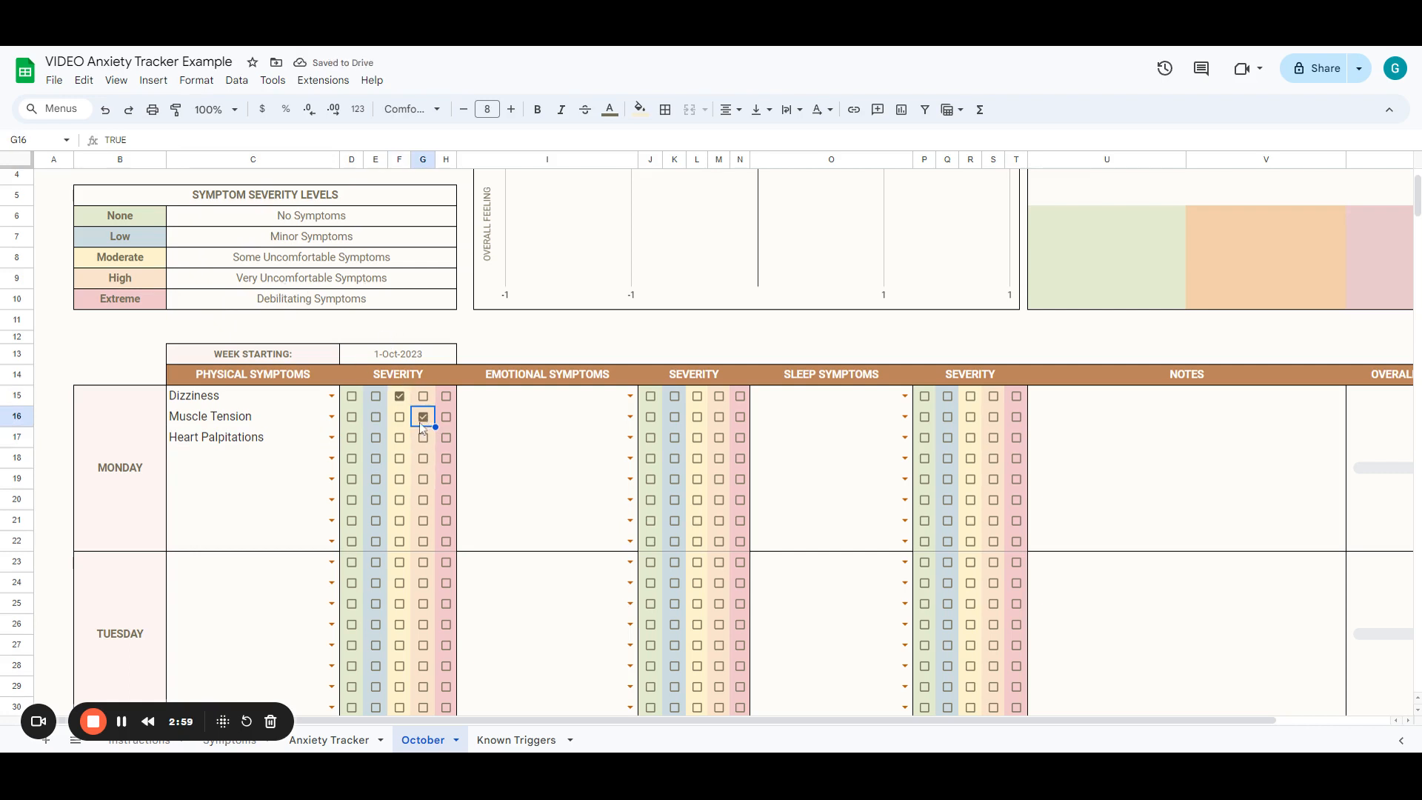
click(376, 437)
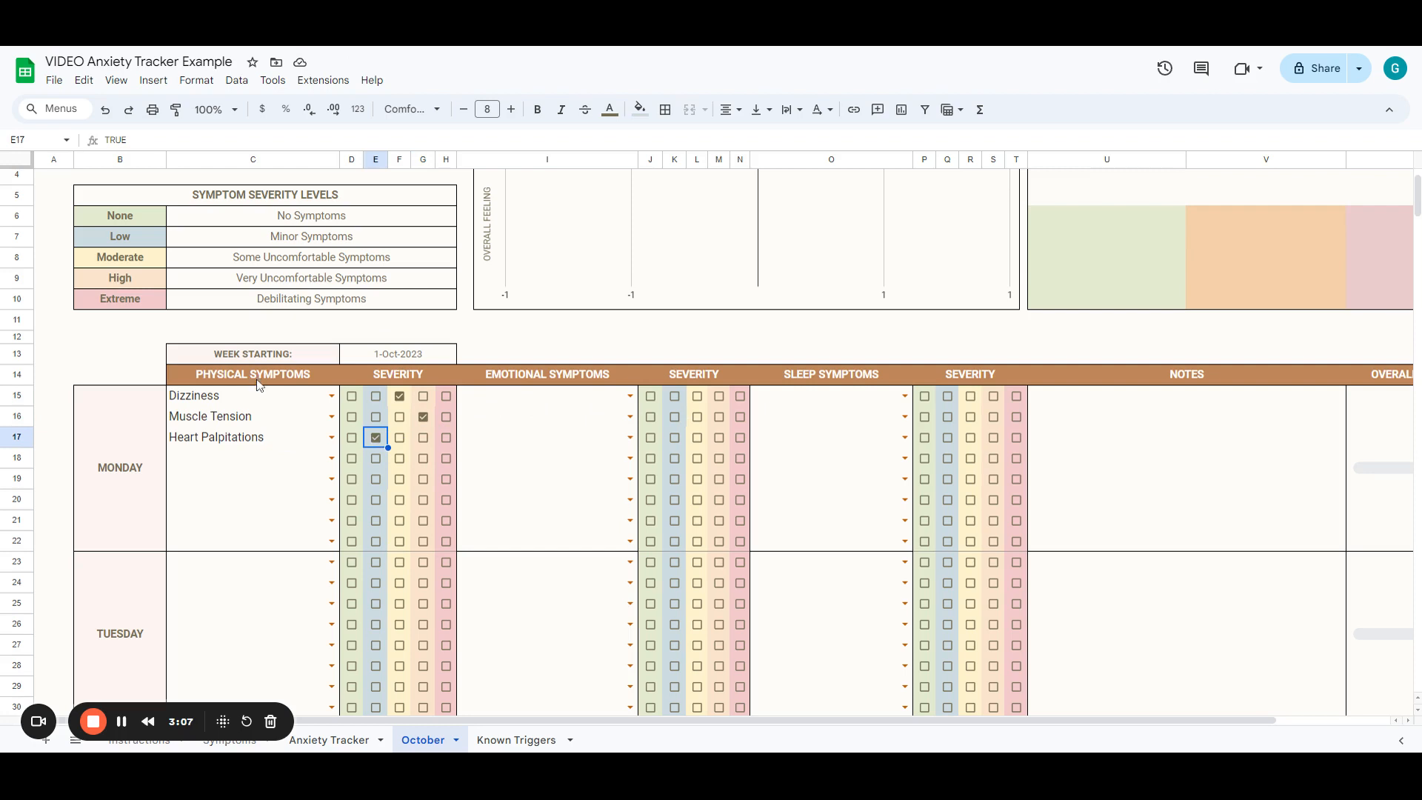
Fill Monday's emotional symptoms with Irritability and Panic, and the first sleep symptom with Waking During the Night.
click(630, 396)
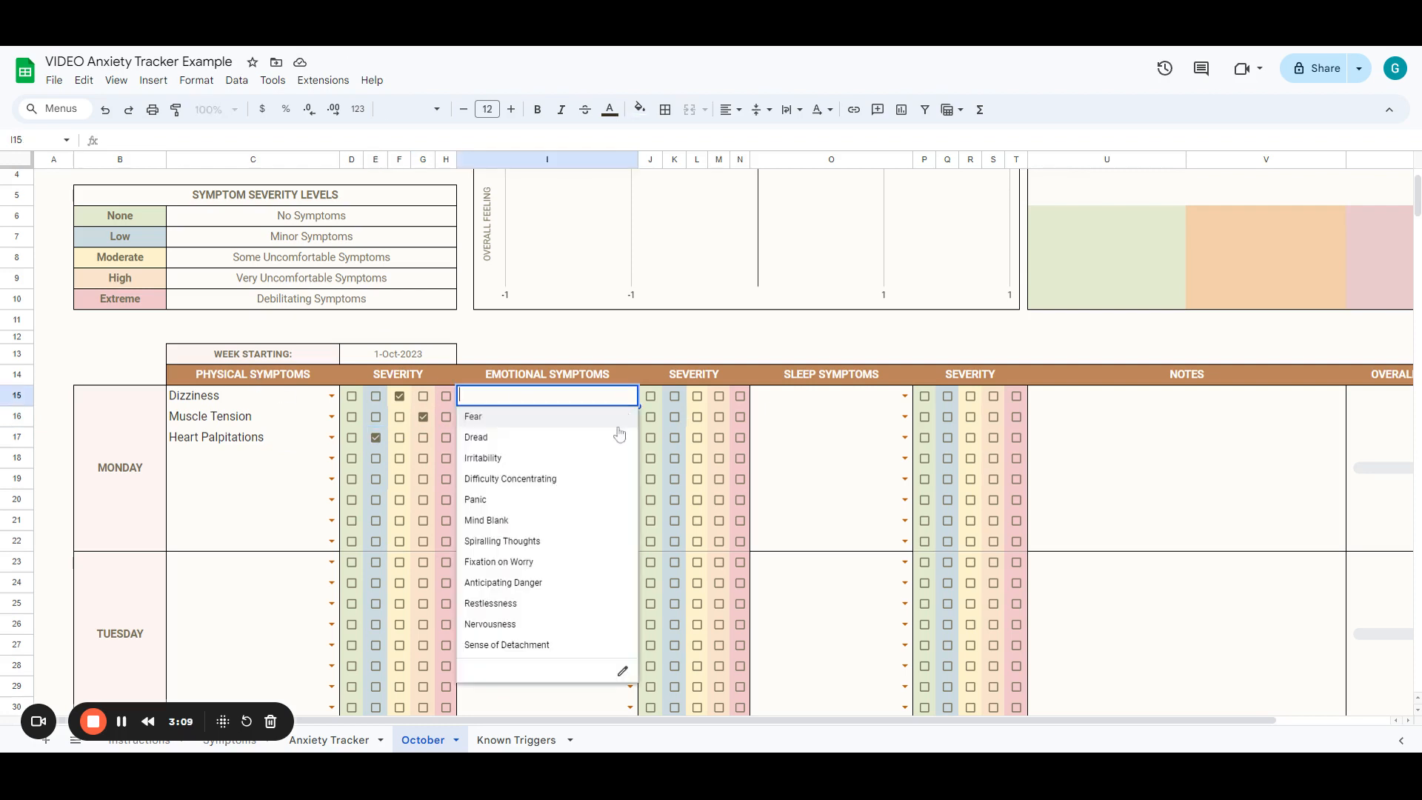
click(615, 458)
click(628, 417)
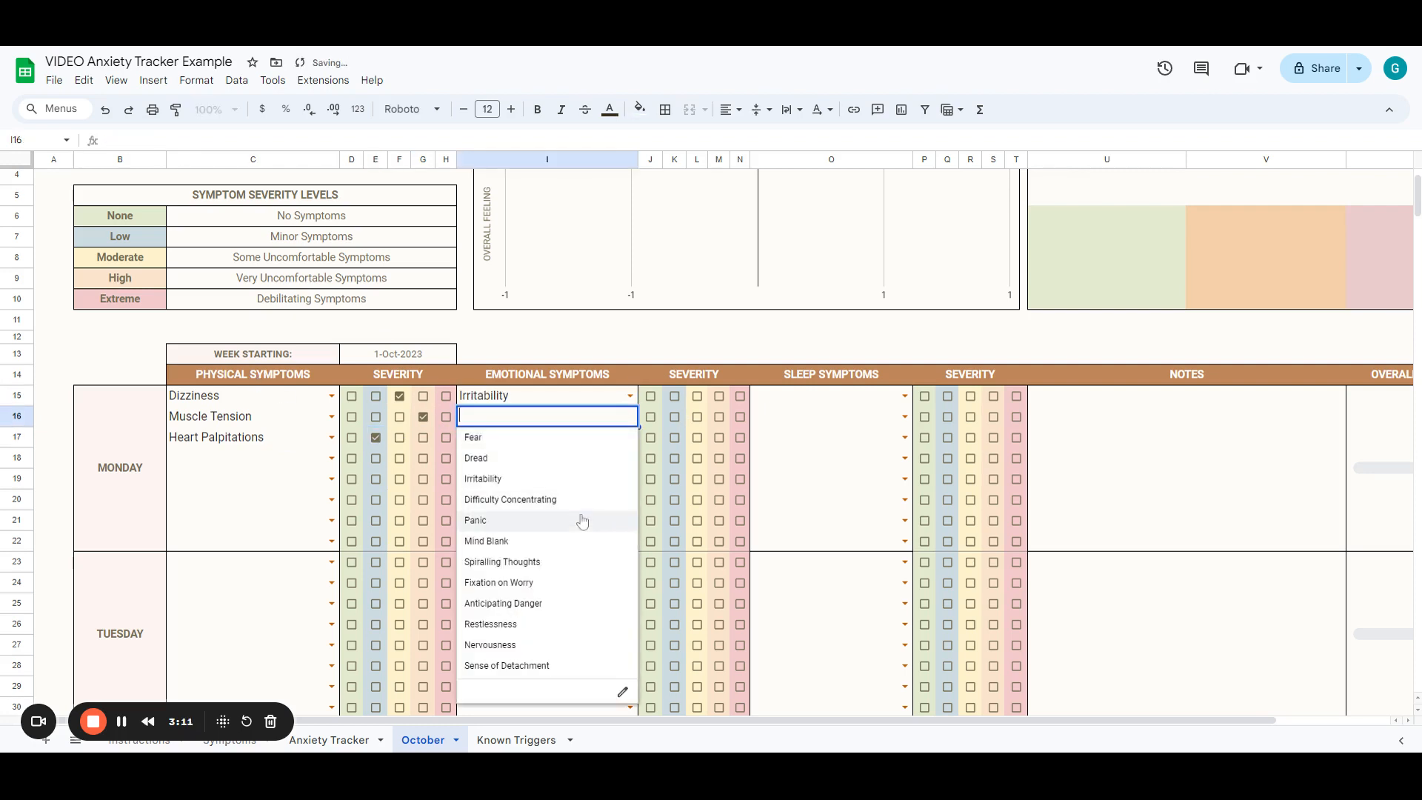
click(583, 521)
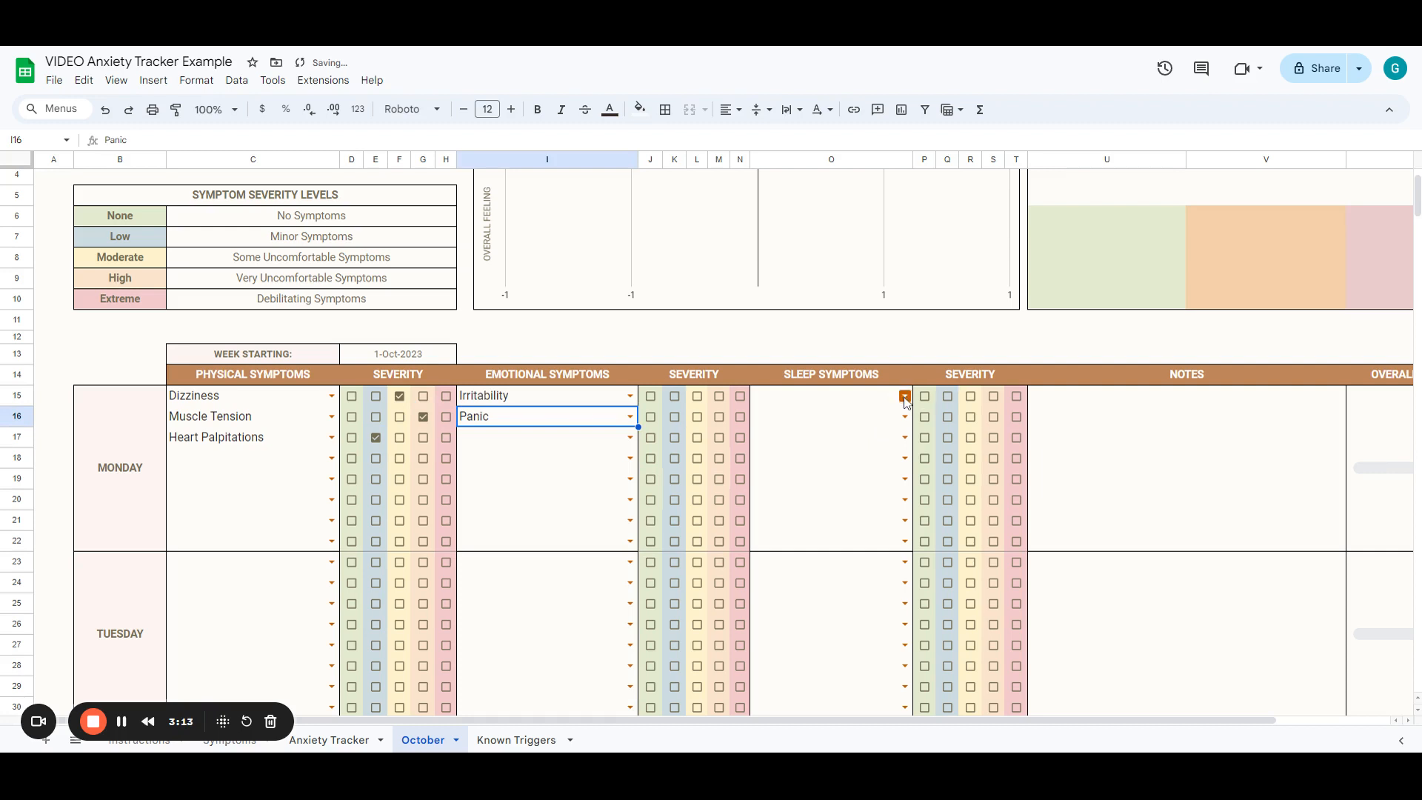
click(904, 397)
click(873, 438)
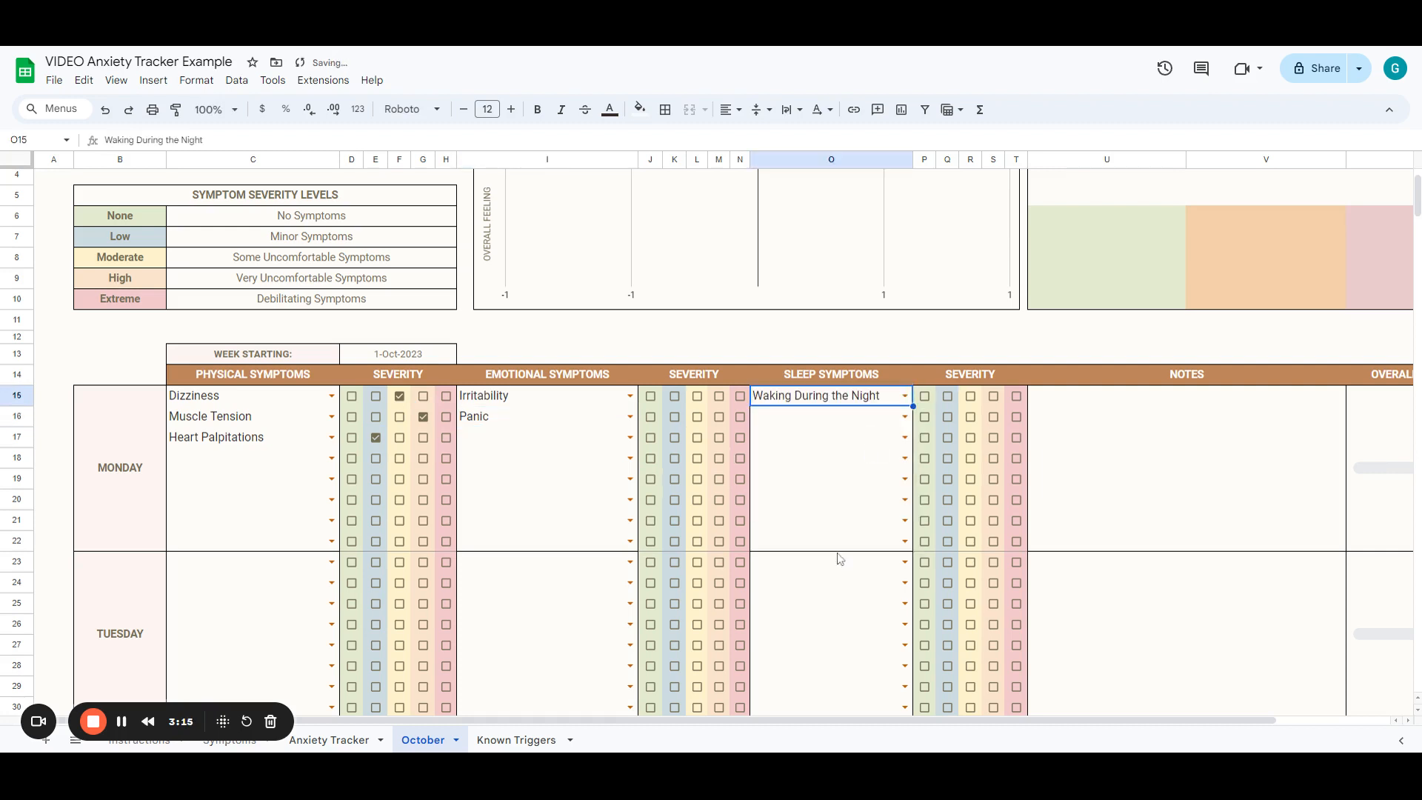
Rate Monday's severity for Irritability as Moderate, Panic as High and Waking During the Night as Low.
click(697, 395)
click(718, 416)
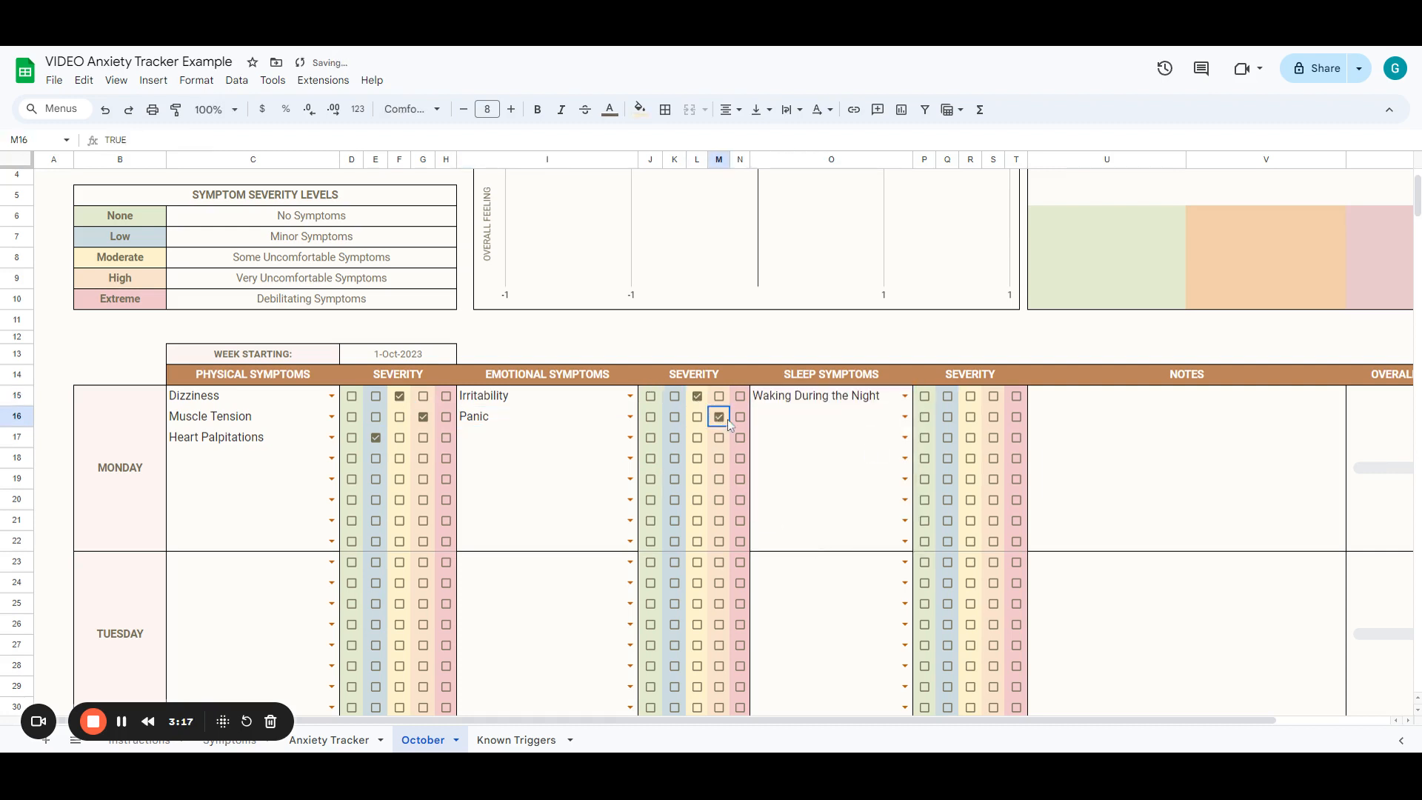
click(948, 396)
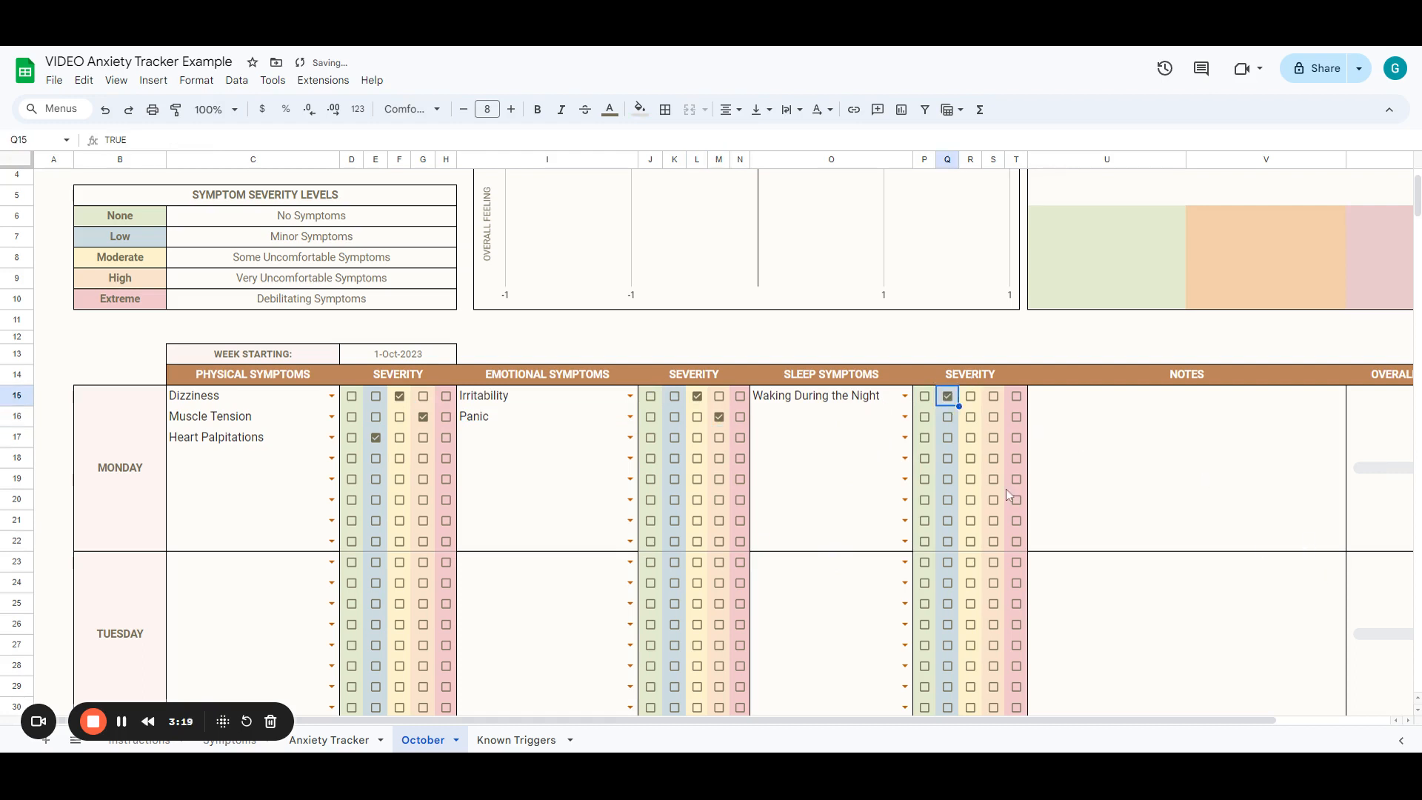
Try Good as Monday's overall feeling on the October sheet.
click(1117, 469)
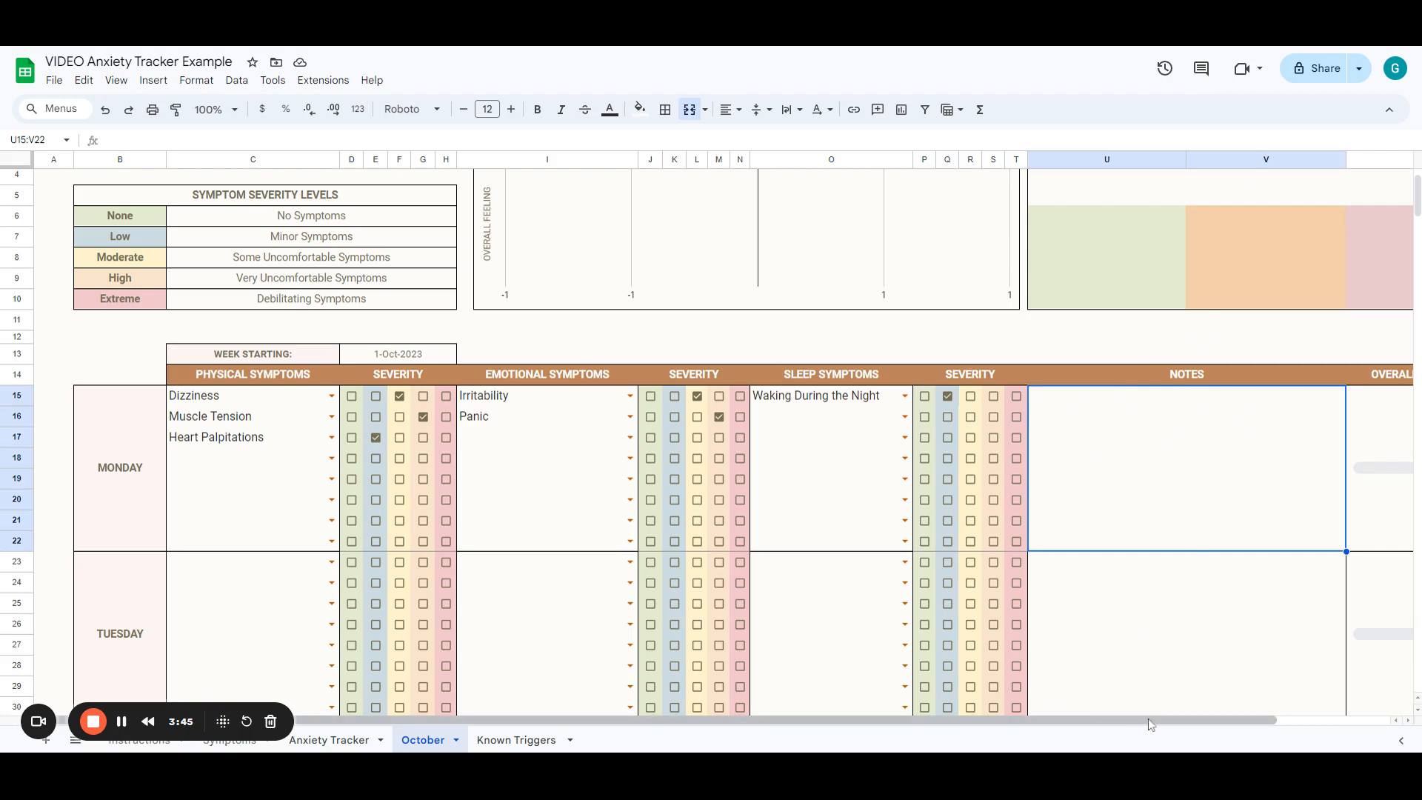
drag(1149, 724, 1253, 724)
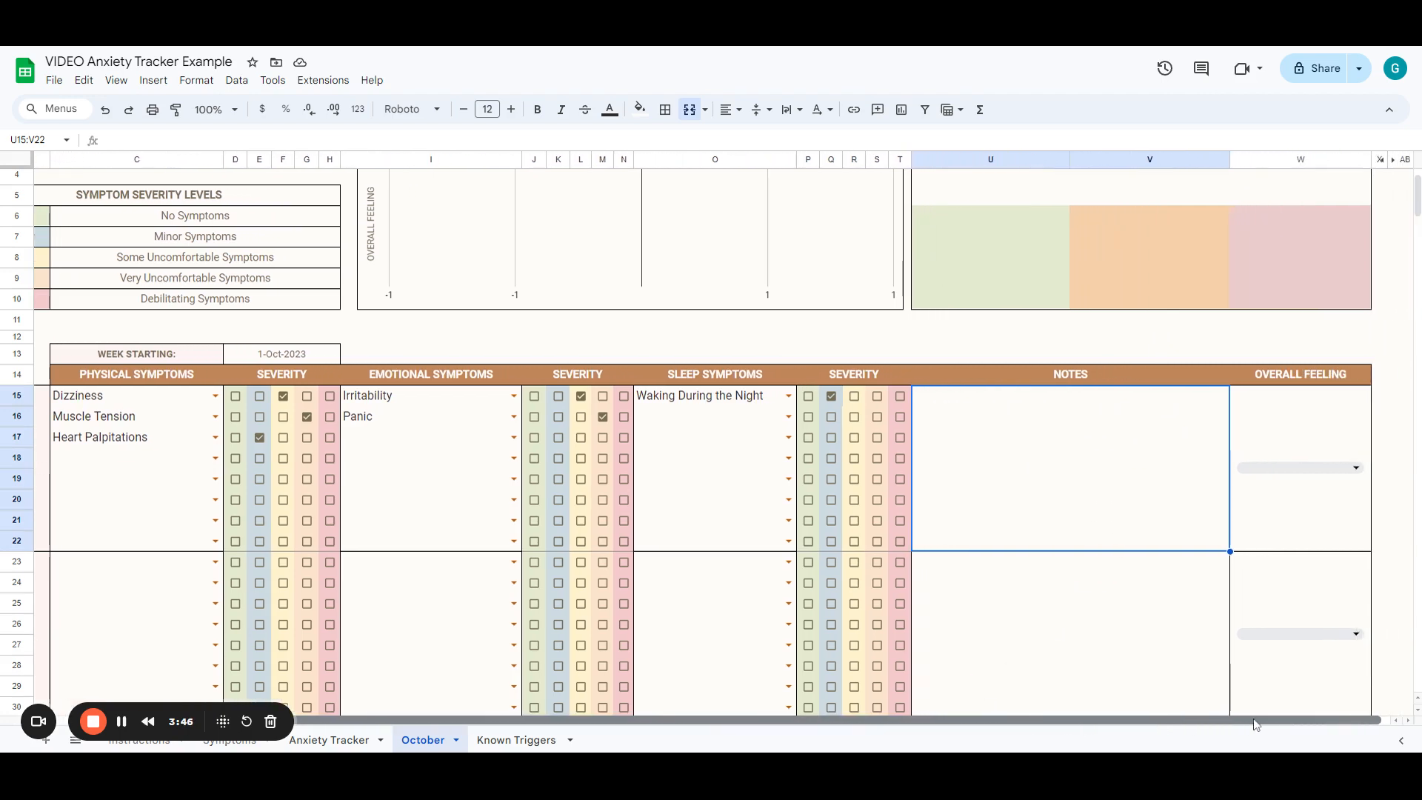
click(1353, 471)
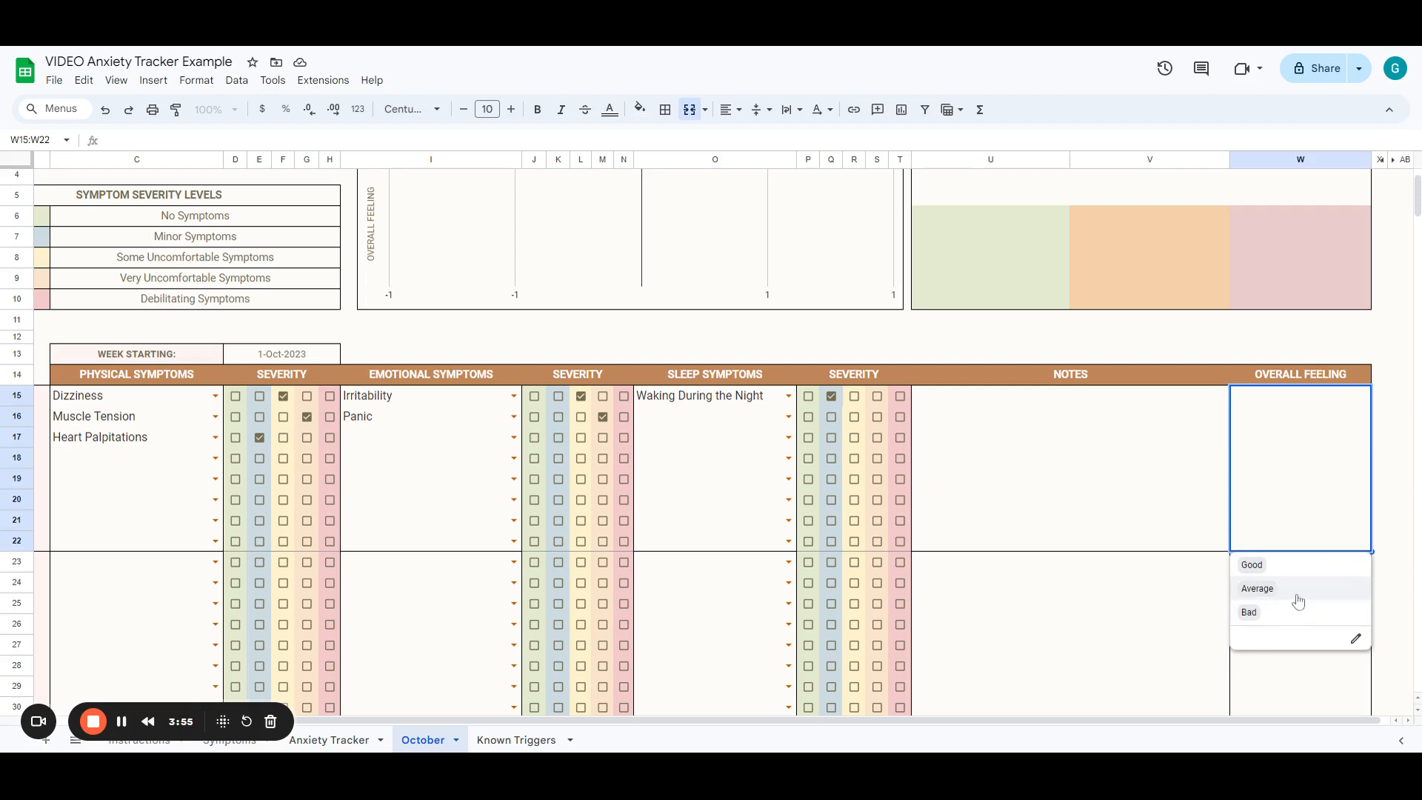
click(1305, 568)
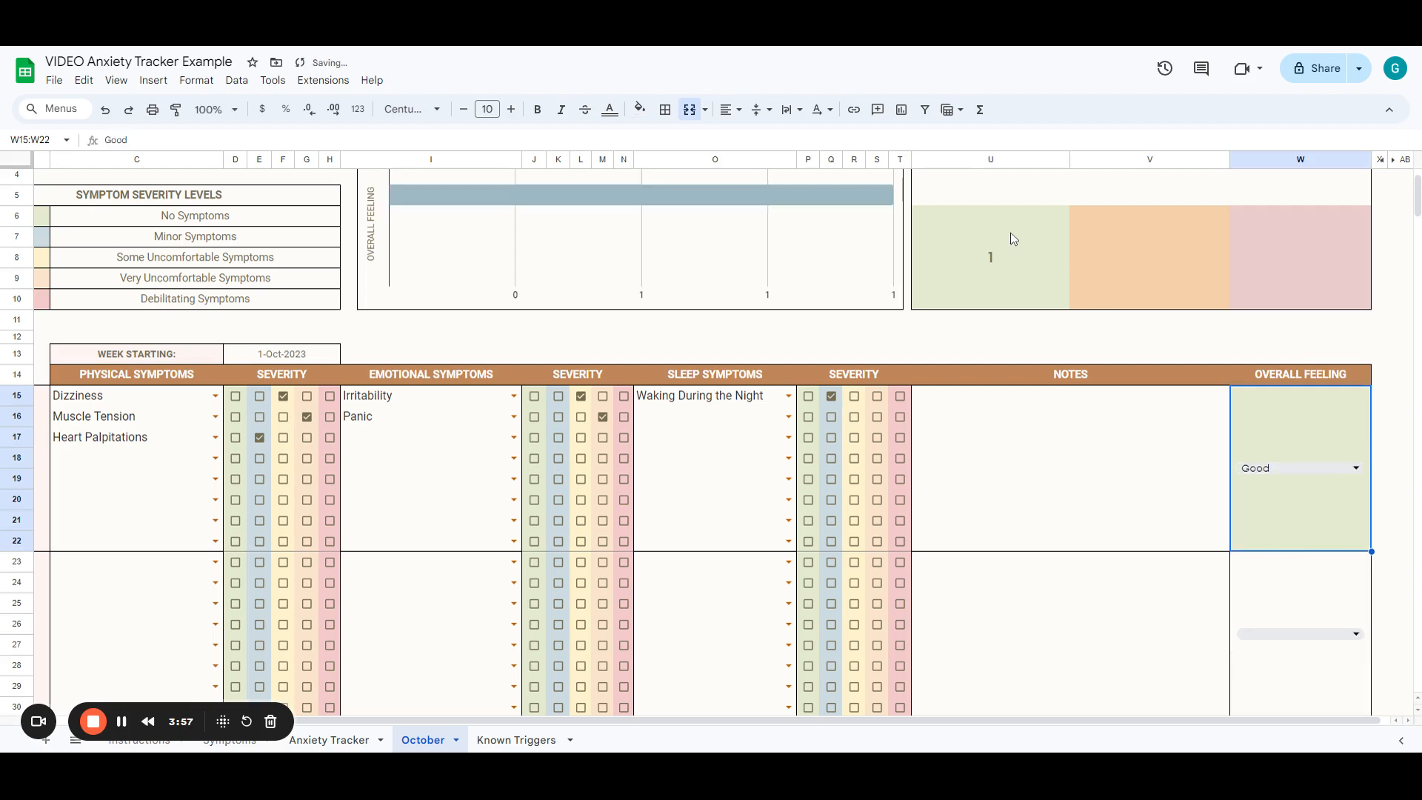
Change Monday's overall feeling to Average on the October sheet.
click(1356, 468)
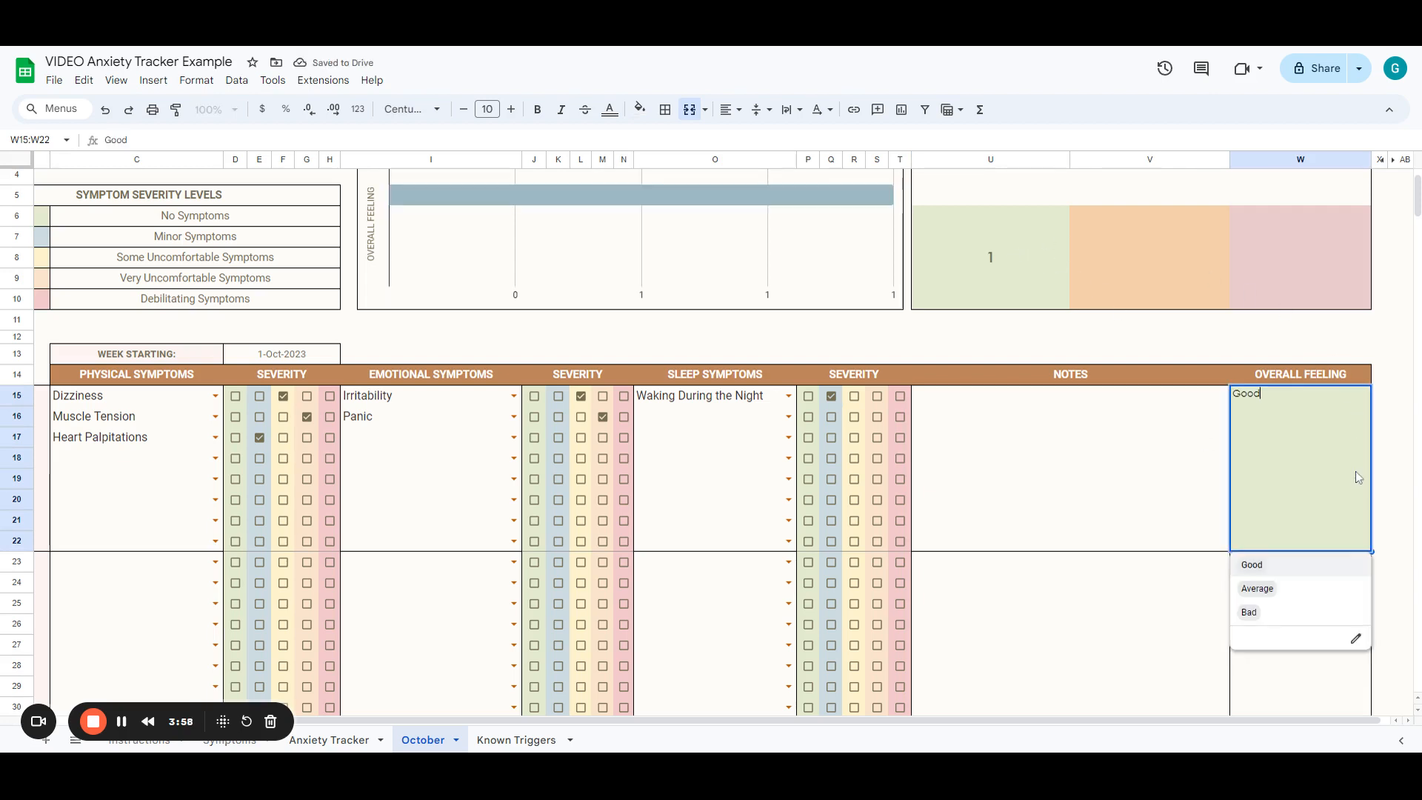
click(1299, 591)
scroll(1108, 503, up, 1)
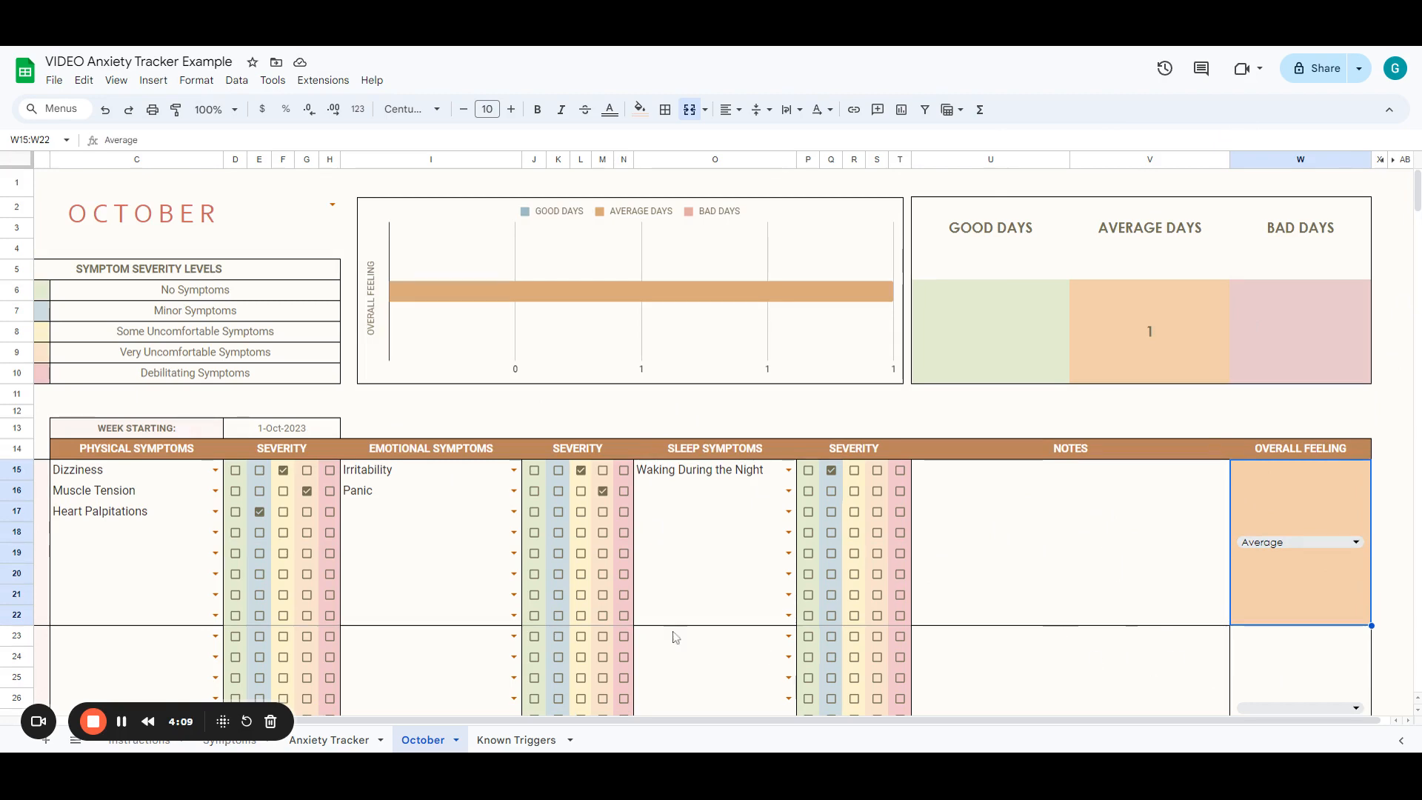
drag(859, 724, 752, 726)
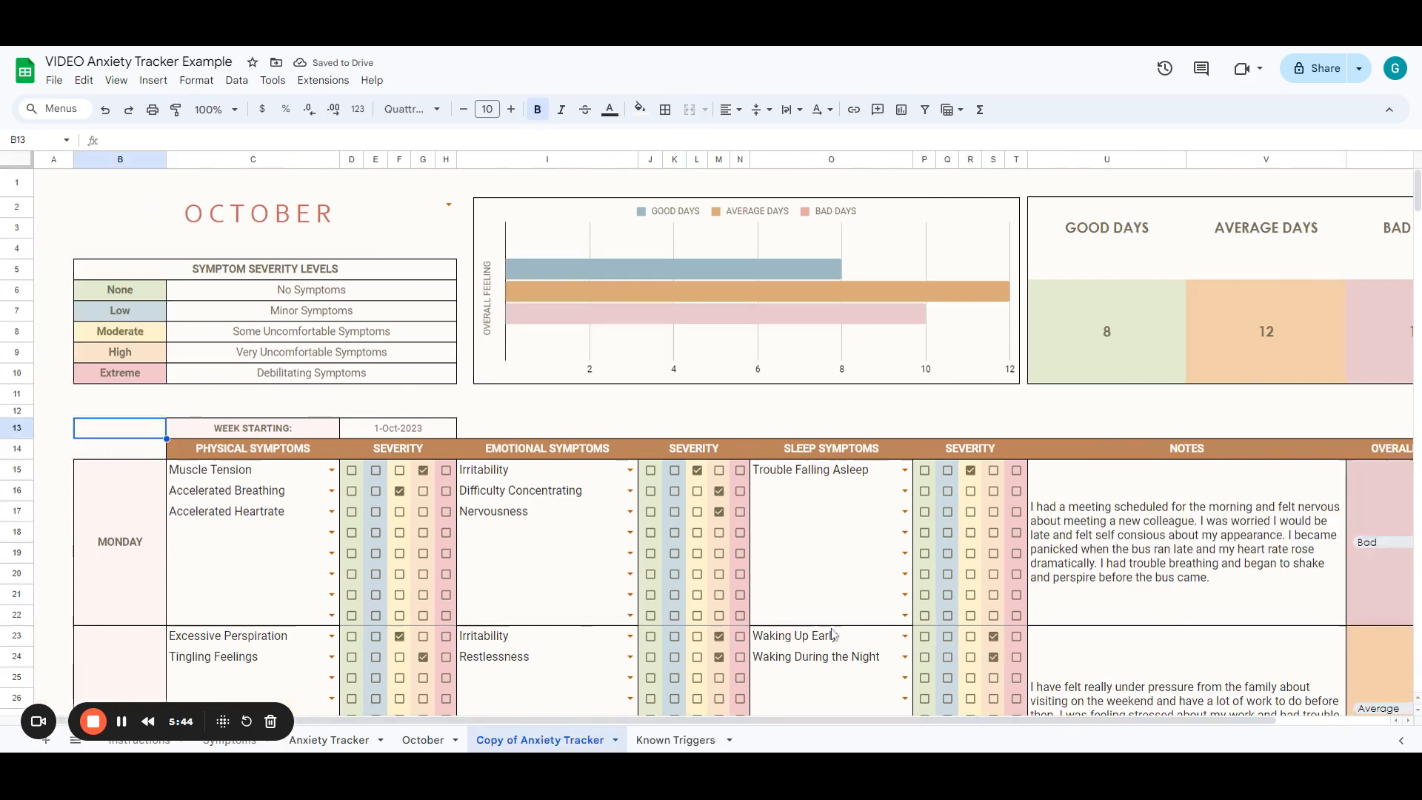
Review the filled-in Copy of Anxiety Tracker sheet, comparing its overall feeling chart with the Monday and Tuesday symptoms, severities and notes.
scroll(813, 643, down, 2)
scroll(813, 643, up, 2)
scroll(454, 592, down, 2)
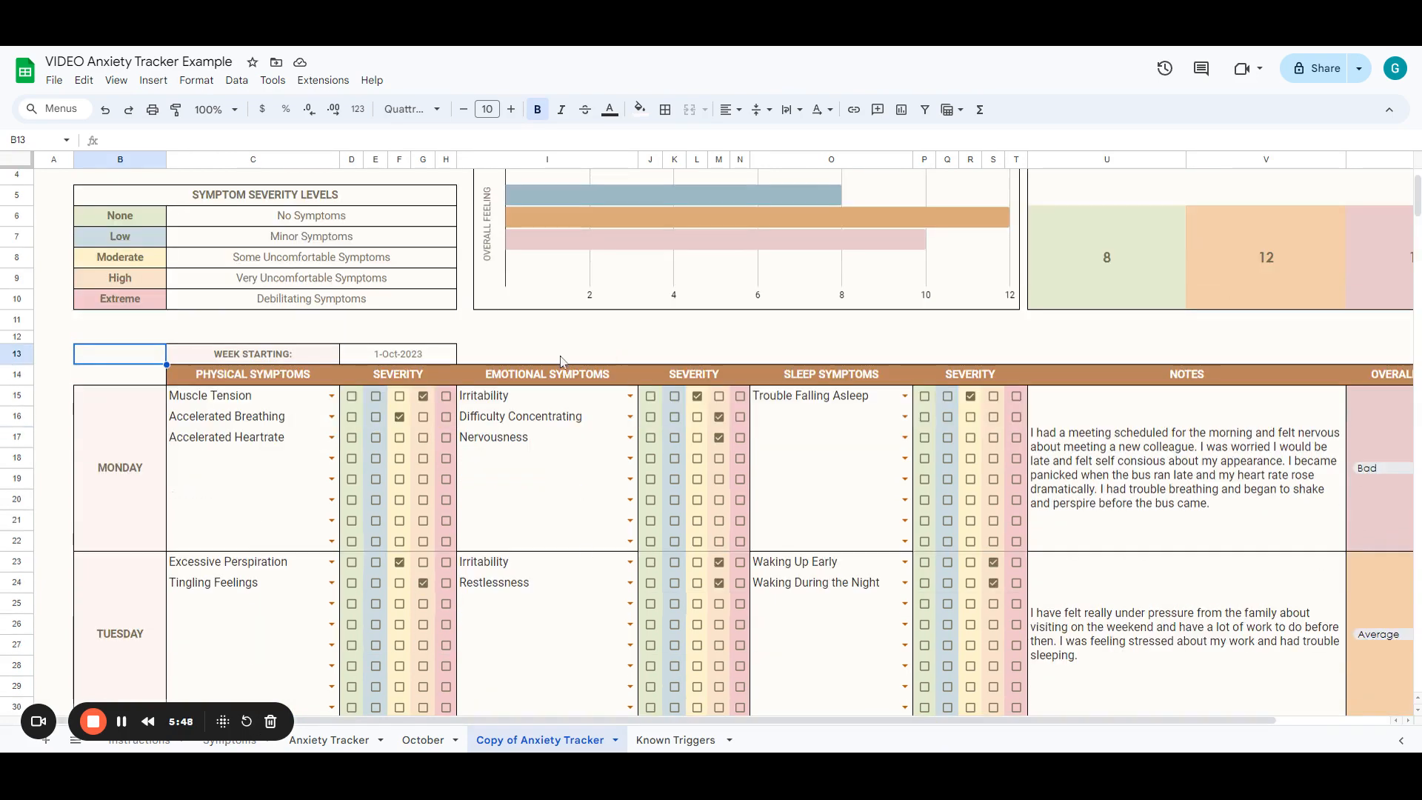
scroll(1067, 523, up, 2)
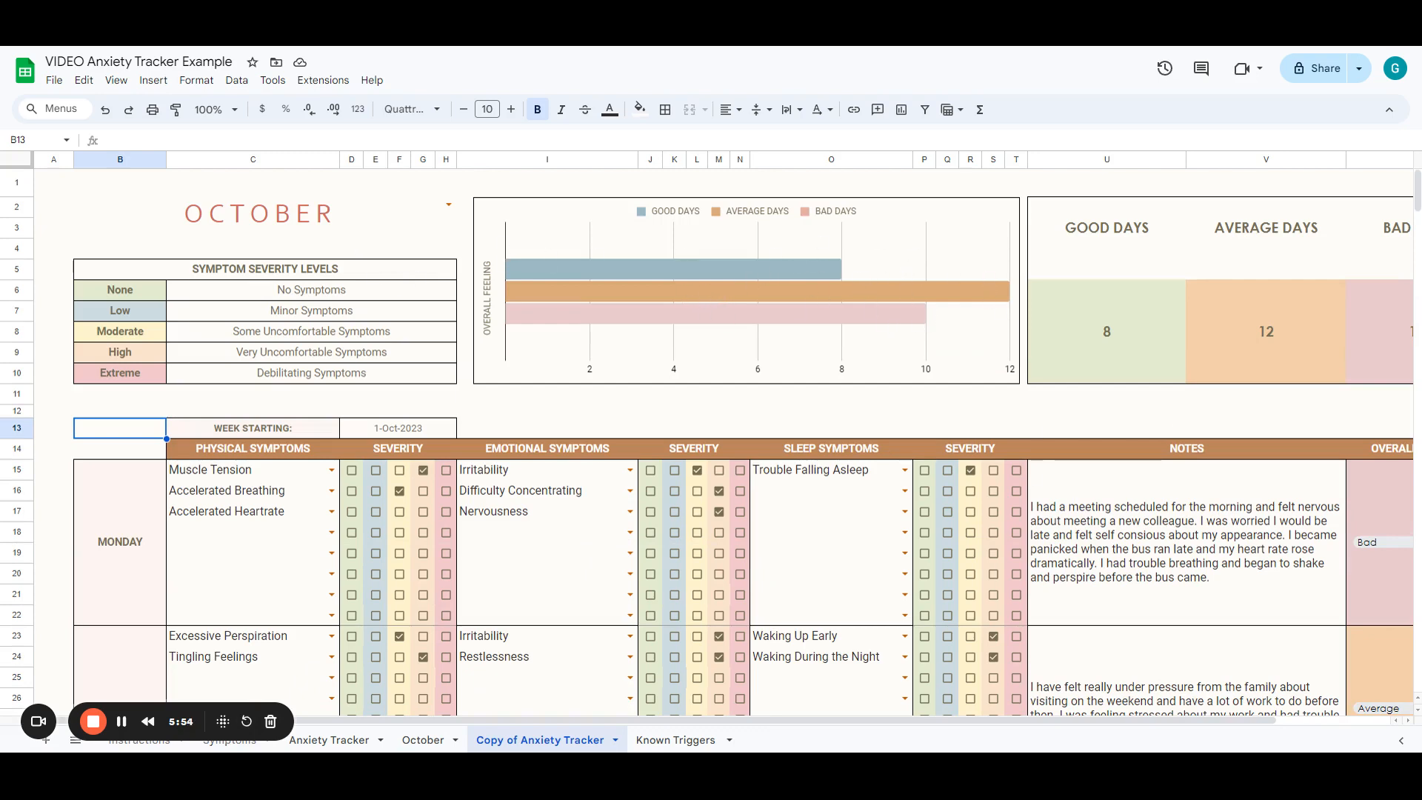
drag(850, 733, 787, 739)
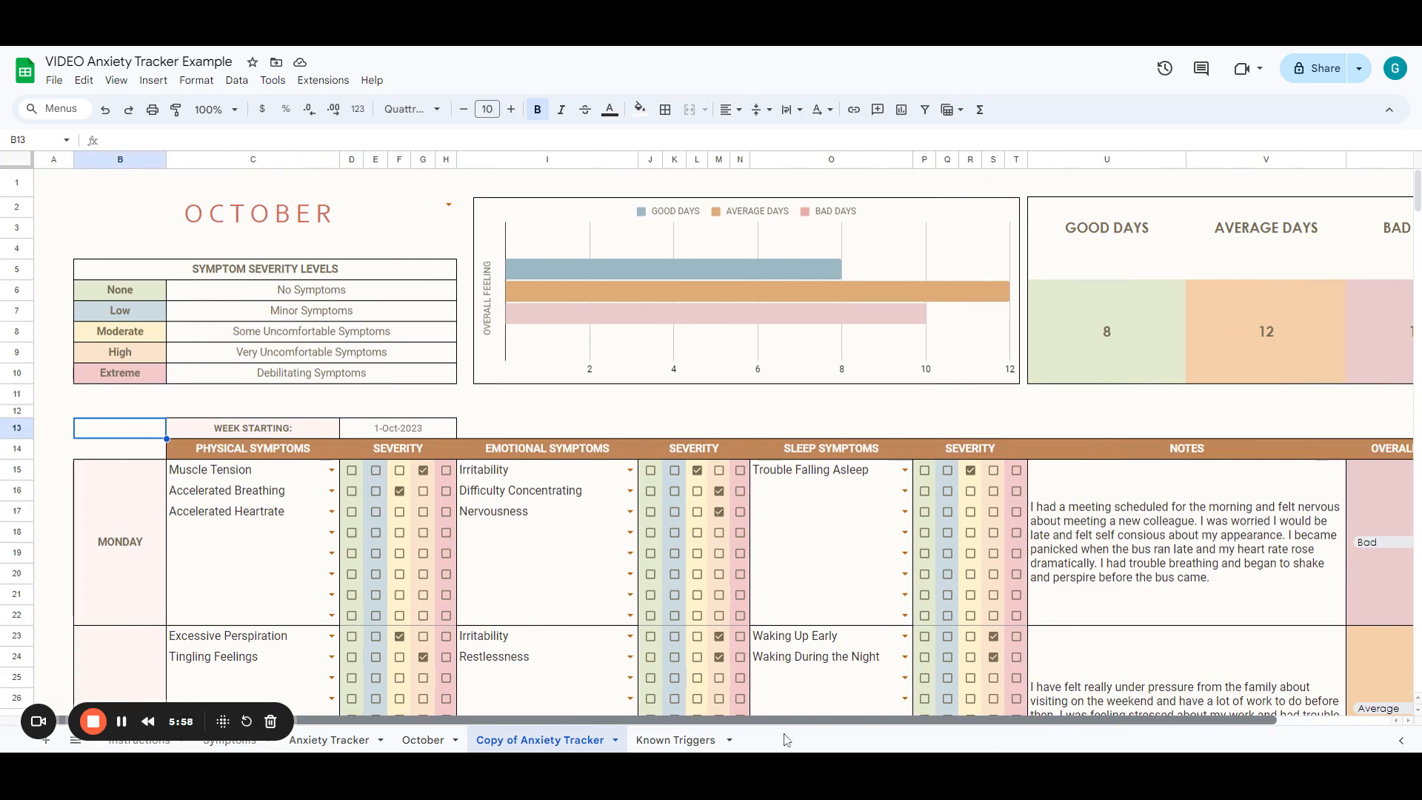
scroll(593, 634, down, 1)
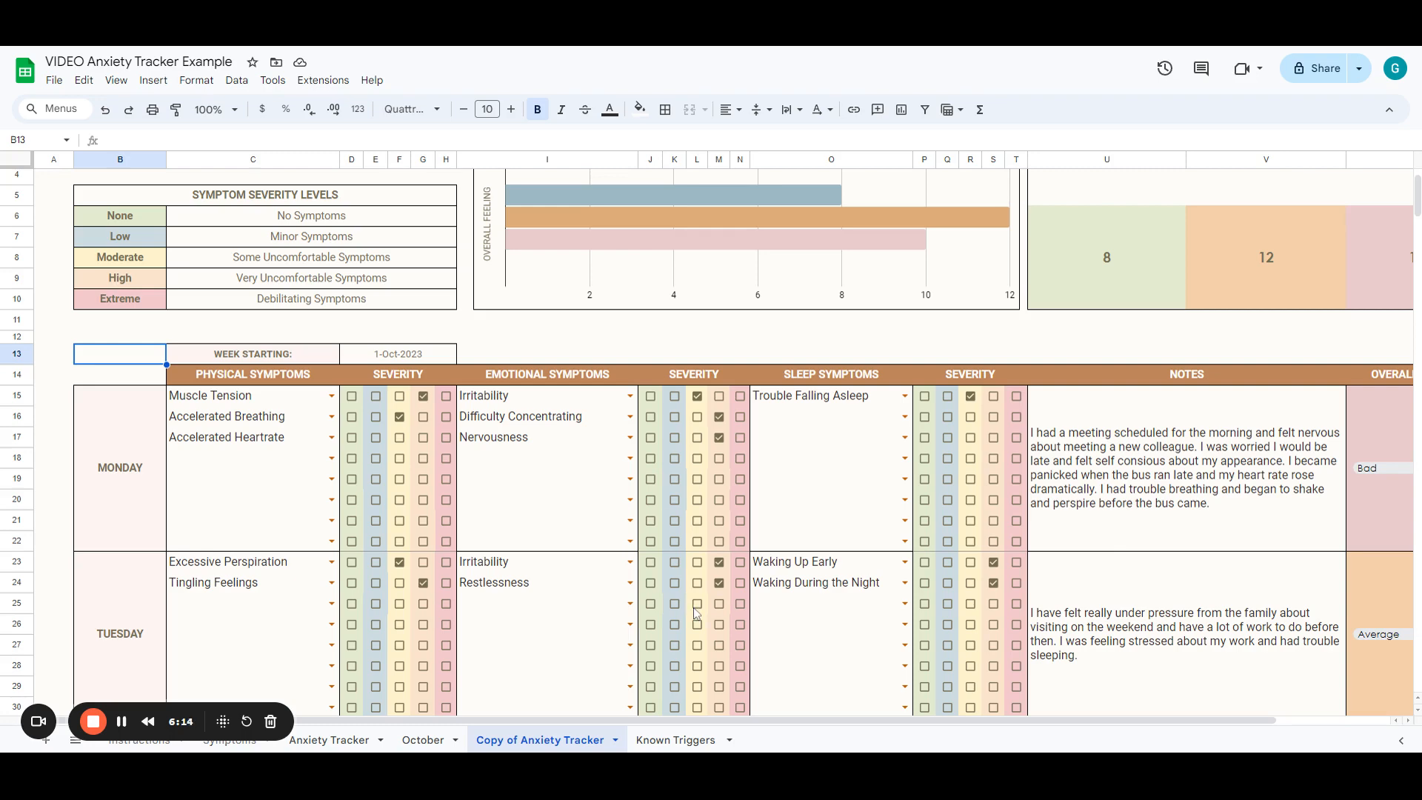
Open the Known Triggers sheet and review the symptom choices and notes for High workload and the possible strategies for Meeting new people.
click(694, 742)
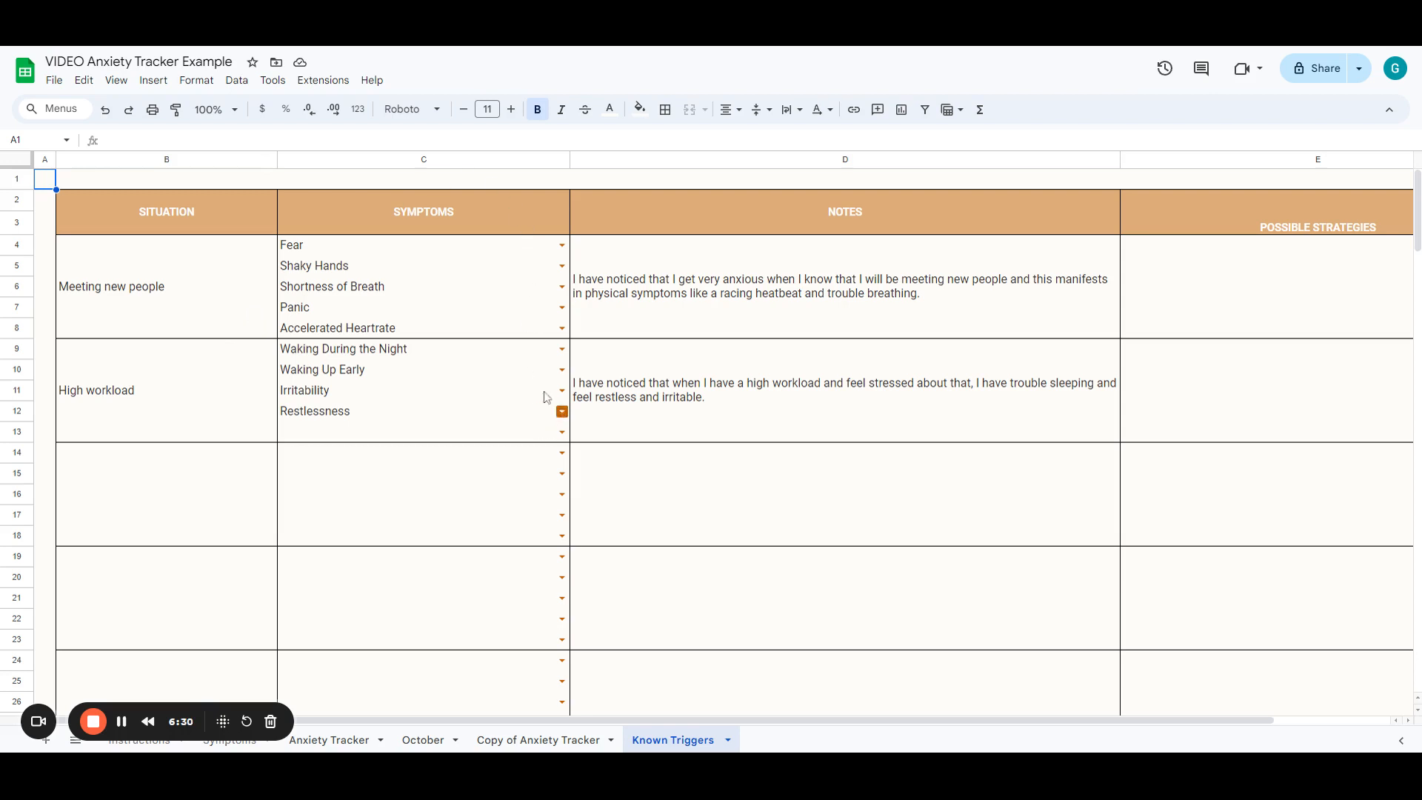
click(562, 432)
scroll(523, 585, down, 3)
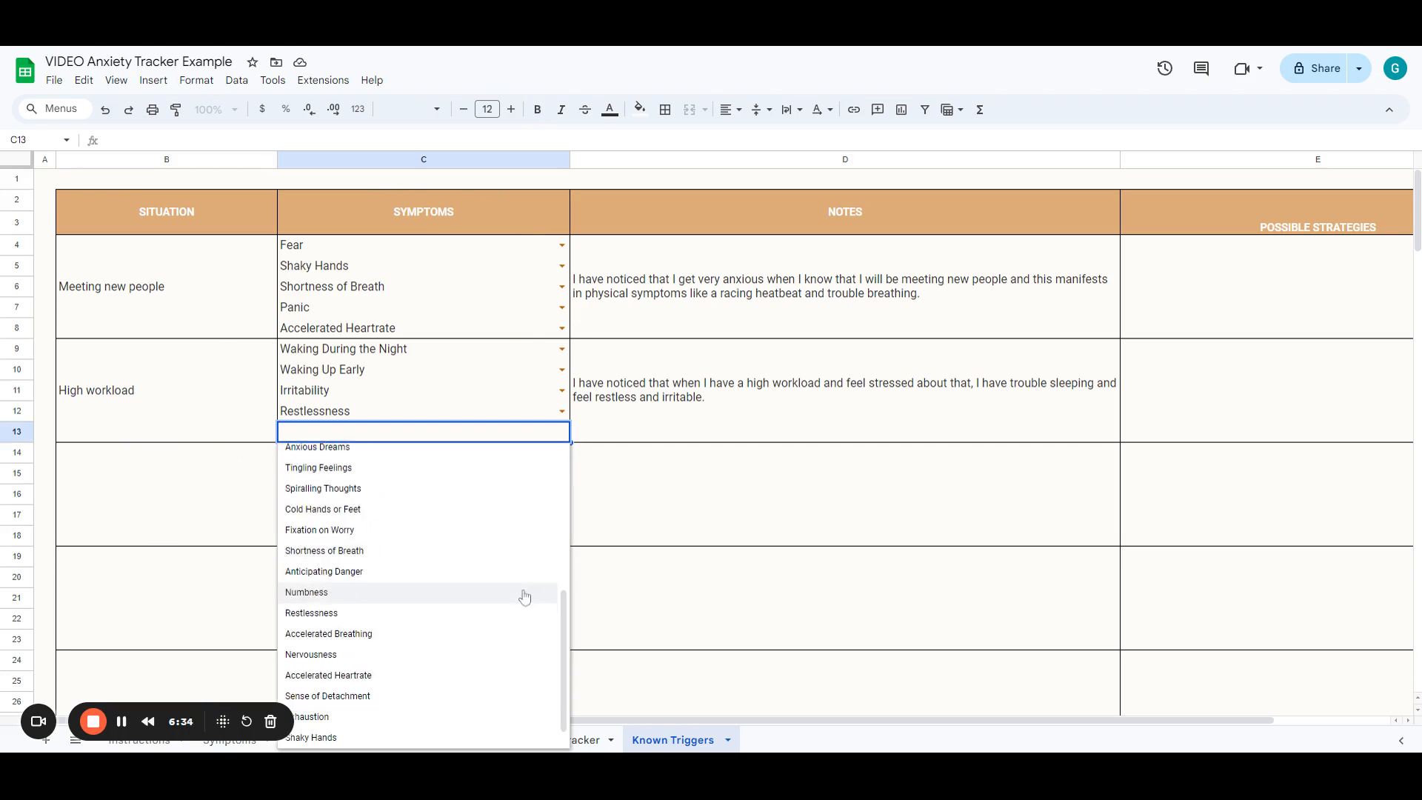
scroll(523, 585, up, 3)
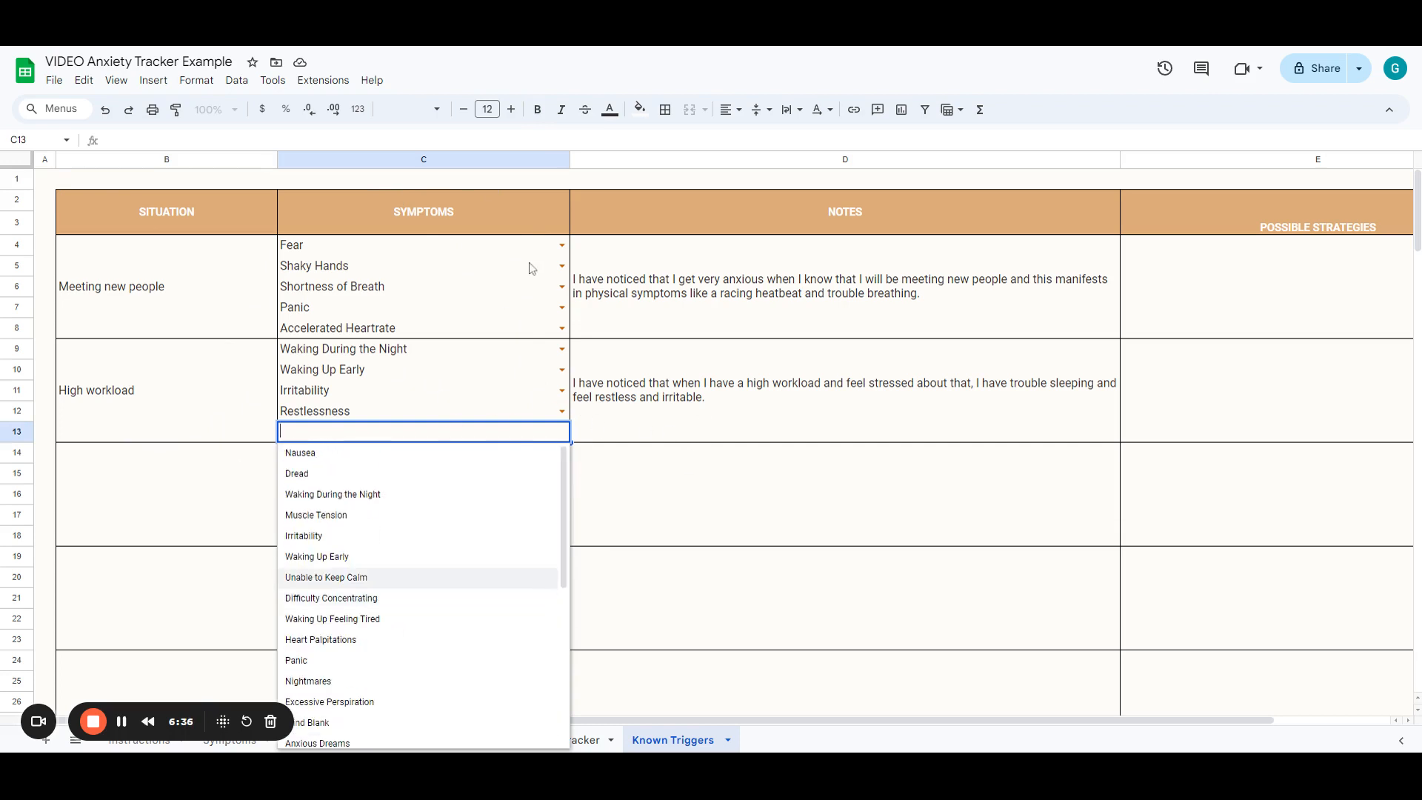
click(715, 431)
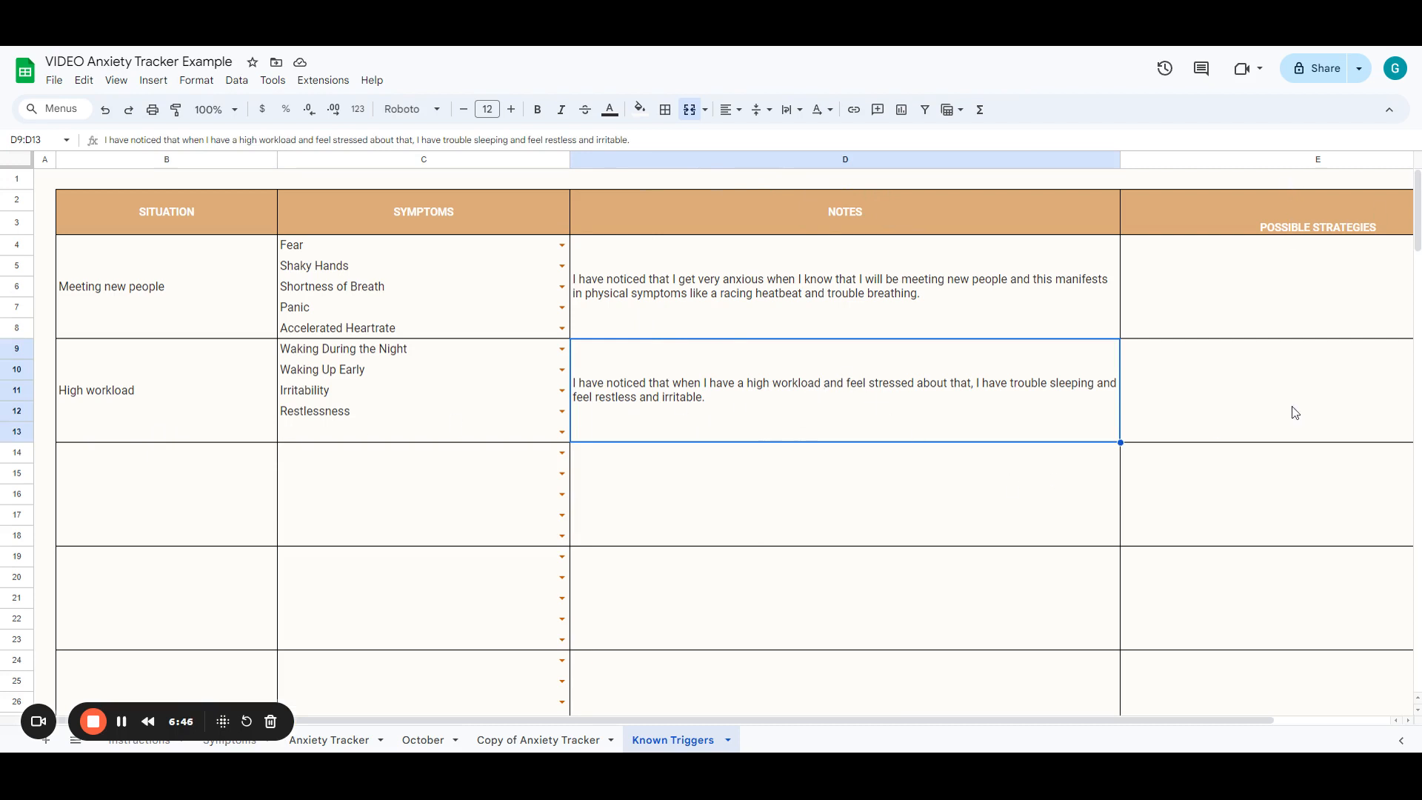
click(1333, 317)
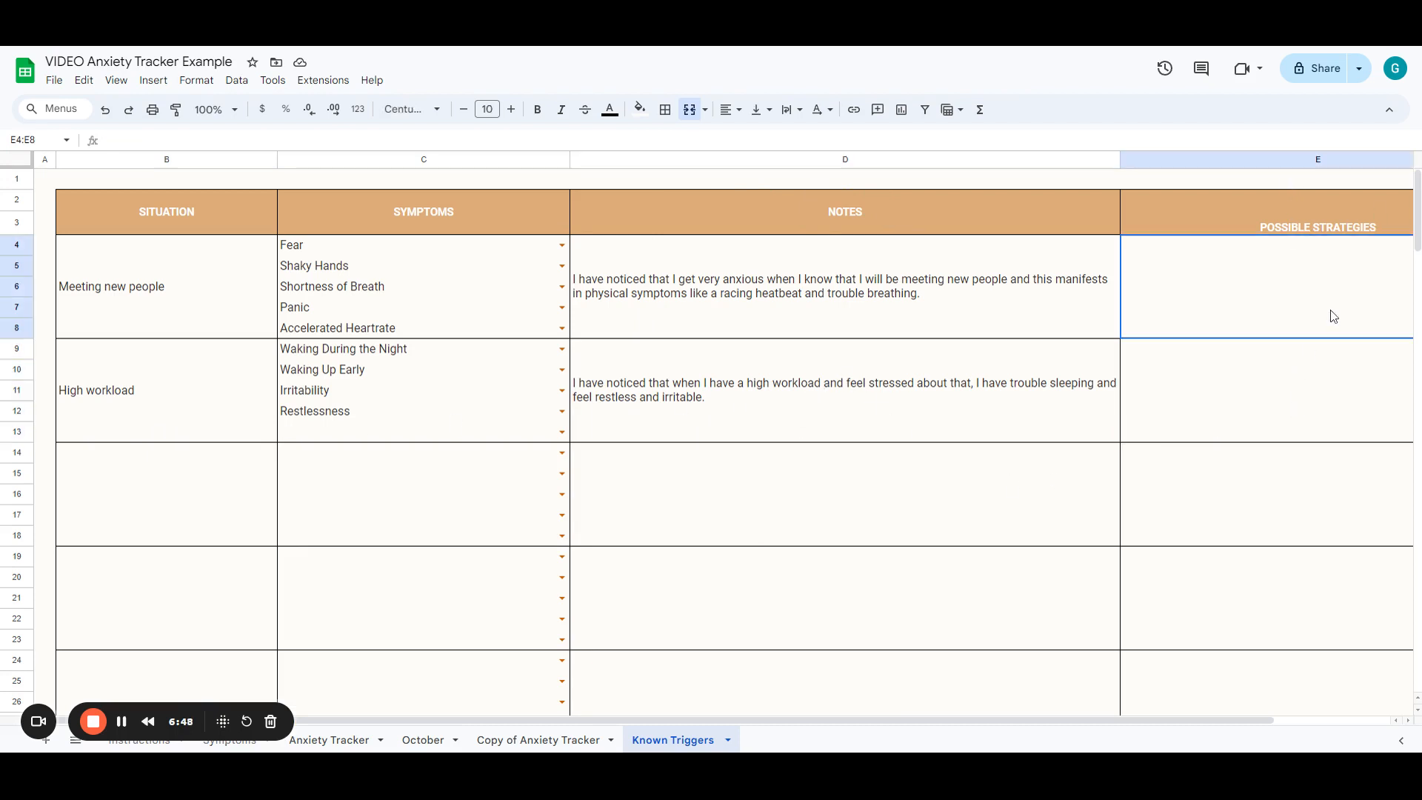